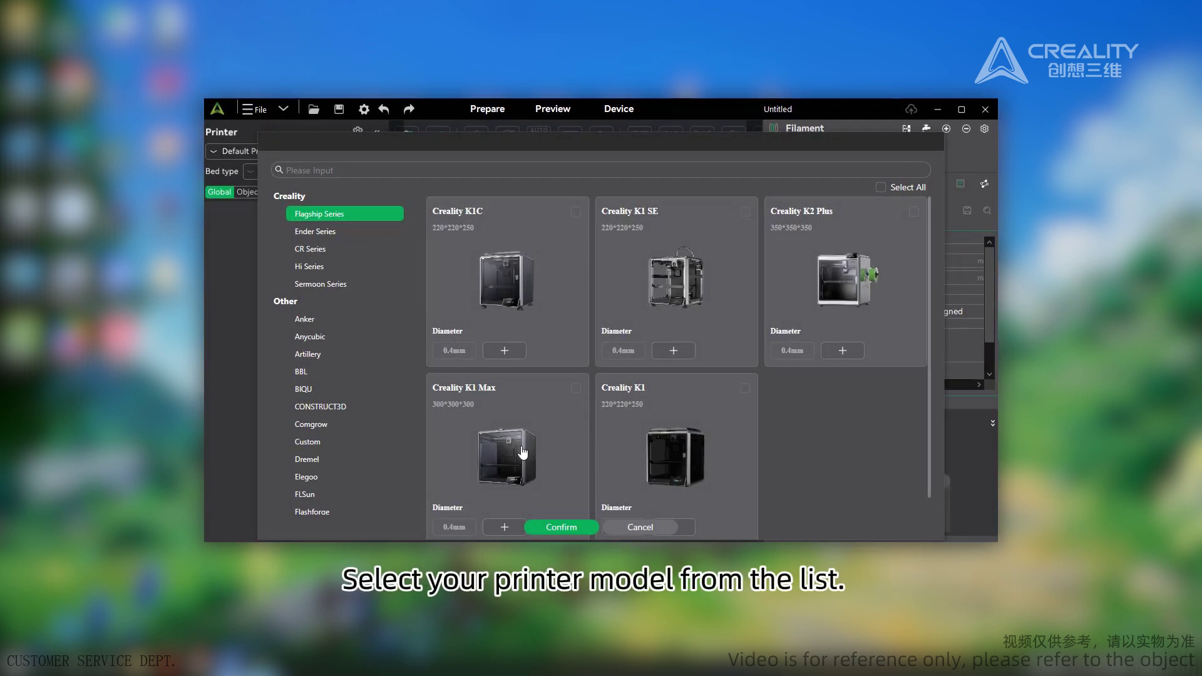
Step: Add the Creality K1 Max with 0.4, 0.6 and 0.8 mm nozzle diameters and confirm it
{"action": "left_click", "coordinate": [522, 452]}
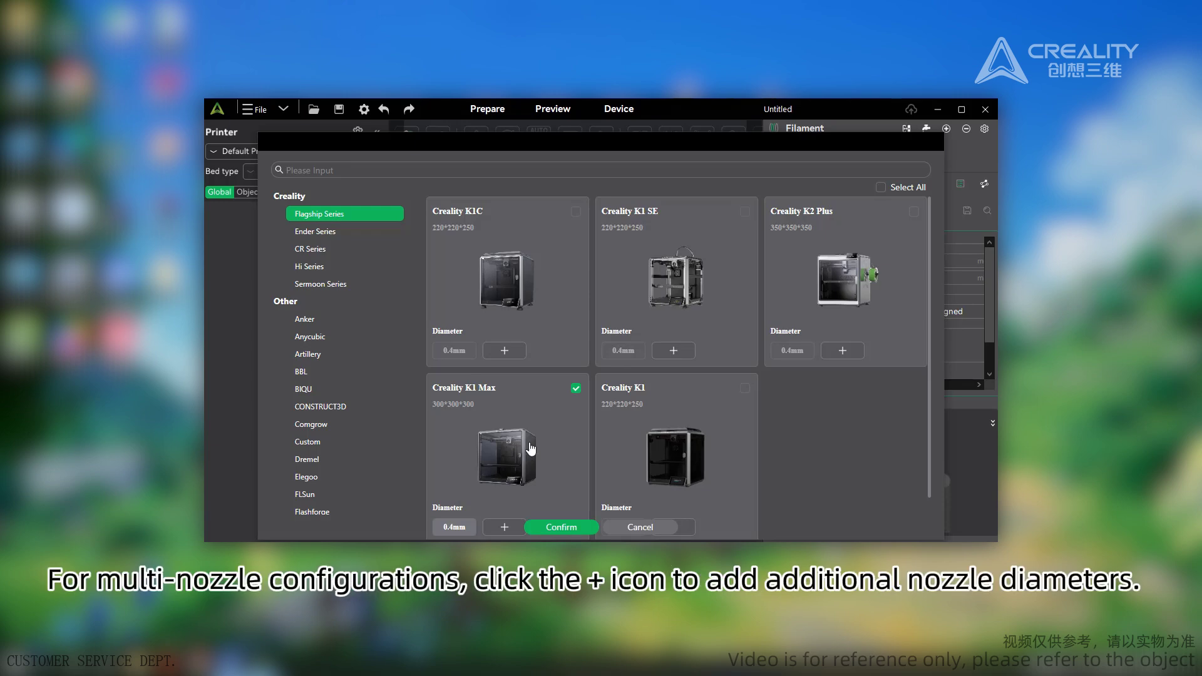
{"action": "scroll", "coordinate": [544, 438], "scroll_direction": "down", "scroll_amount": 1}
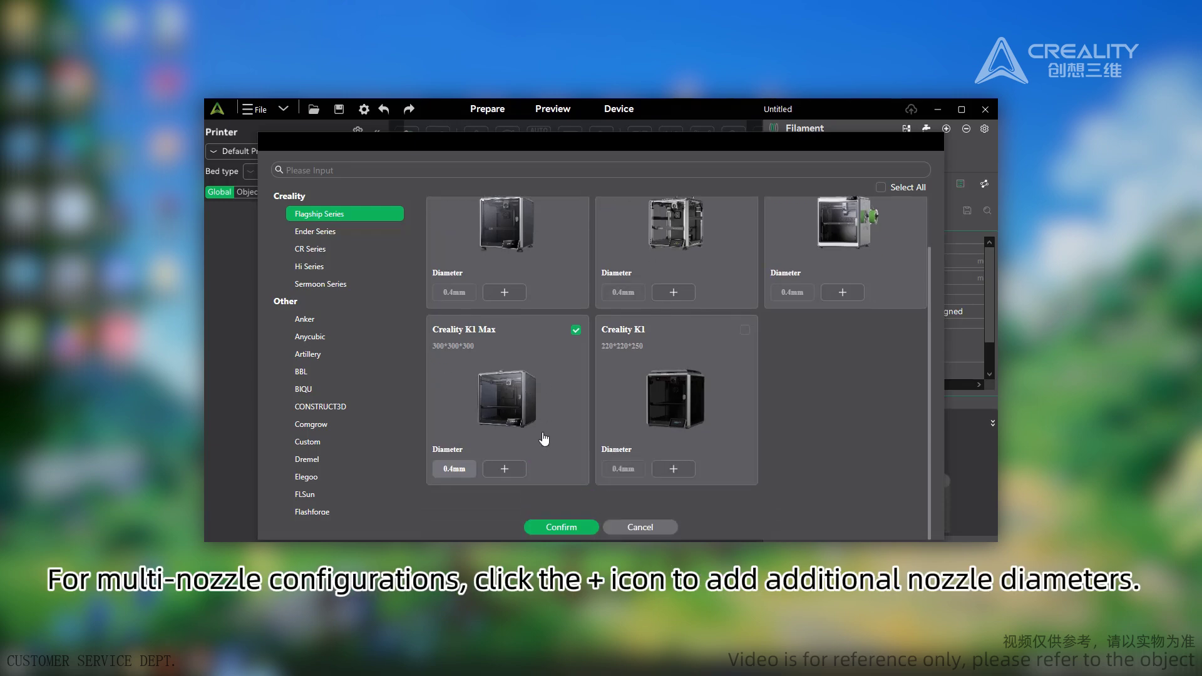
{"action": "left_click", "coordinate": [506, 471]}
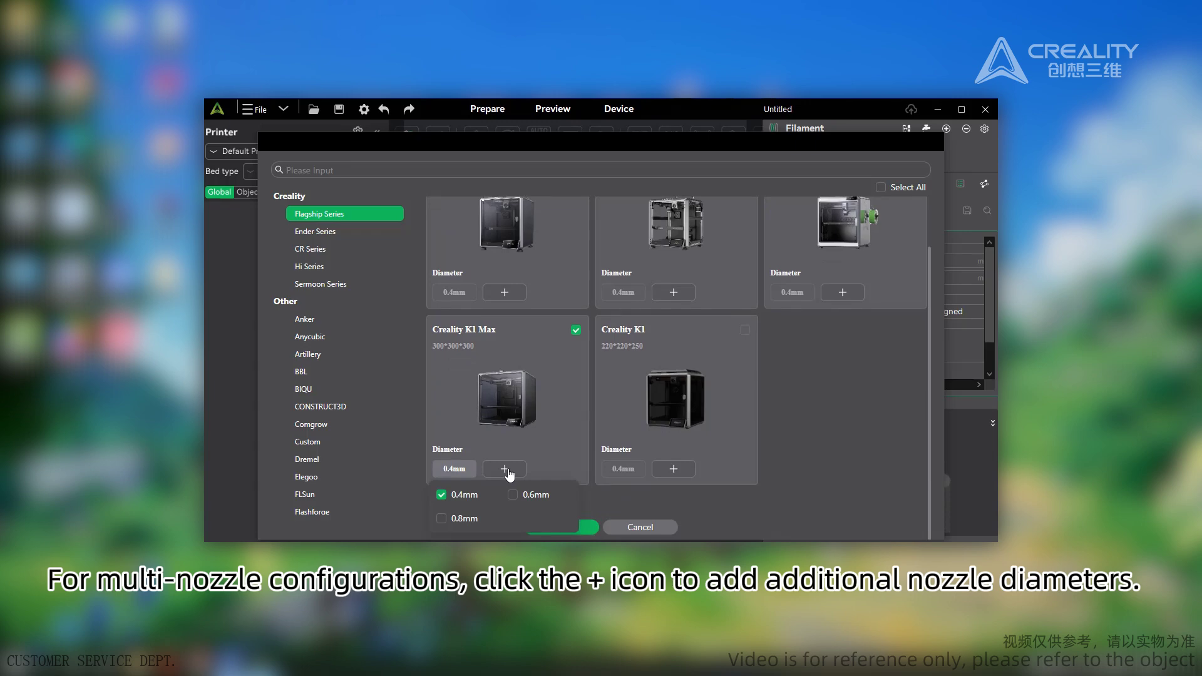
{"action": "left_click", "coordinate": [513, 494]}
{"action": "left_click", "coordinate": [461, 519]}
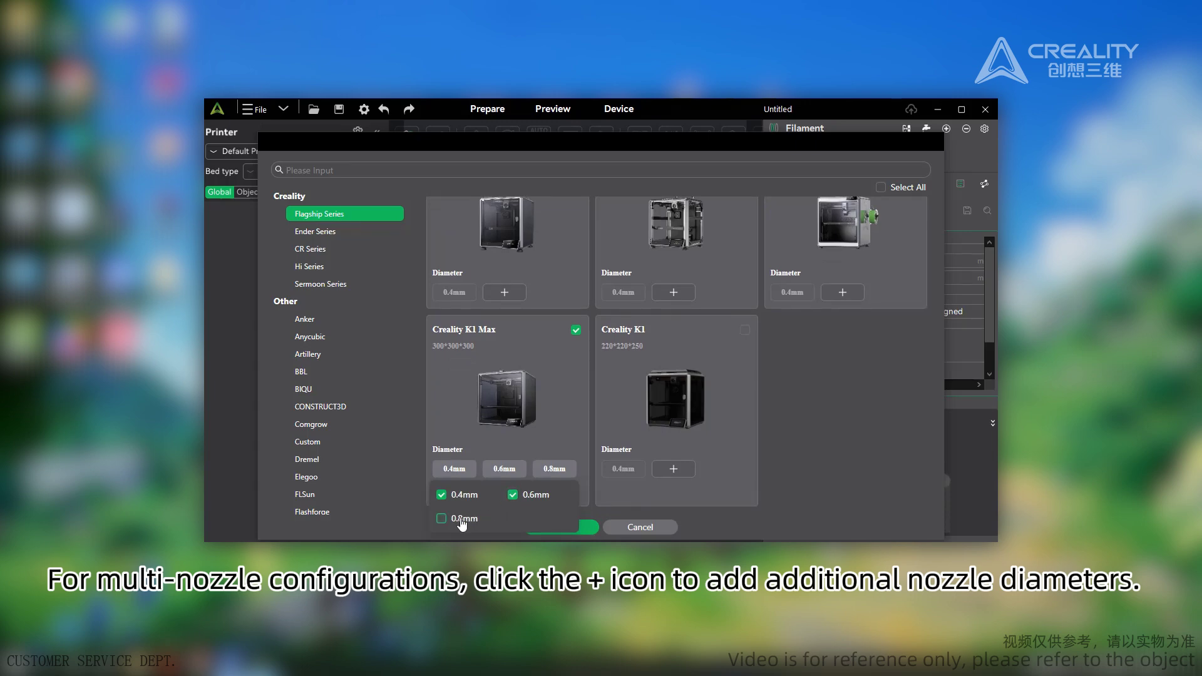
{"action": "left_click", "coordinate": [635, 468]}
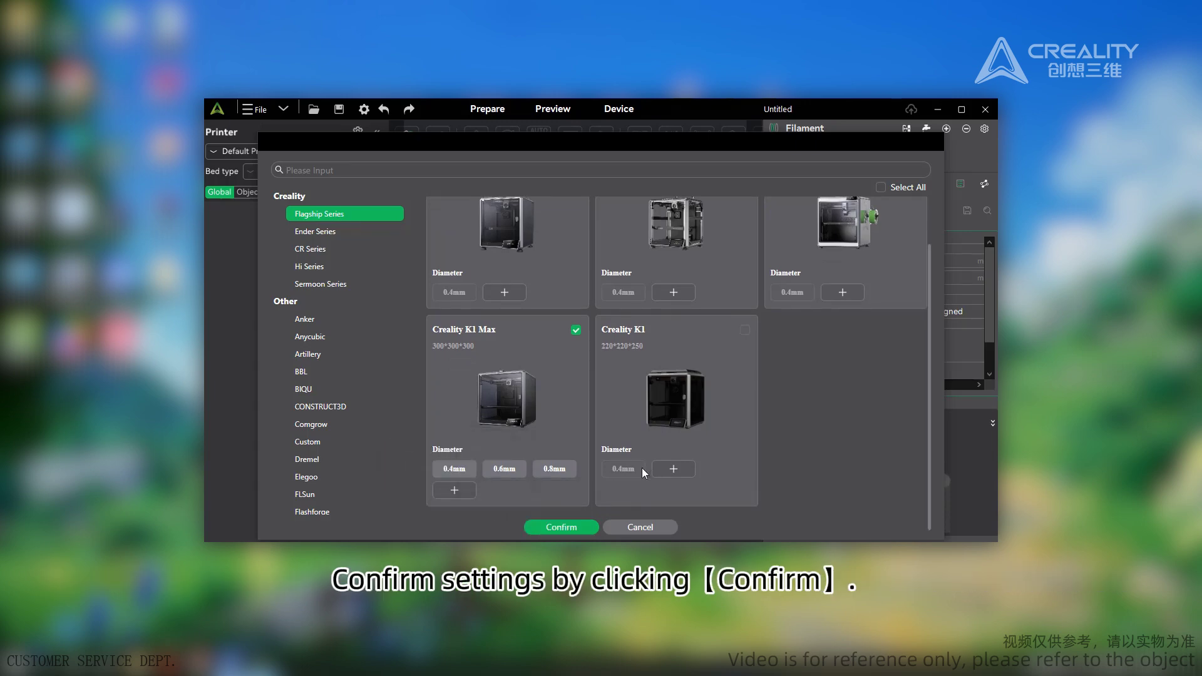
{"action": "left_click", "coordinate": [567, 528]}
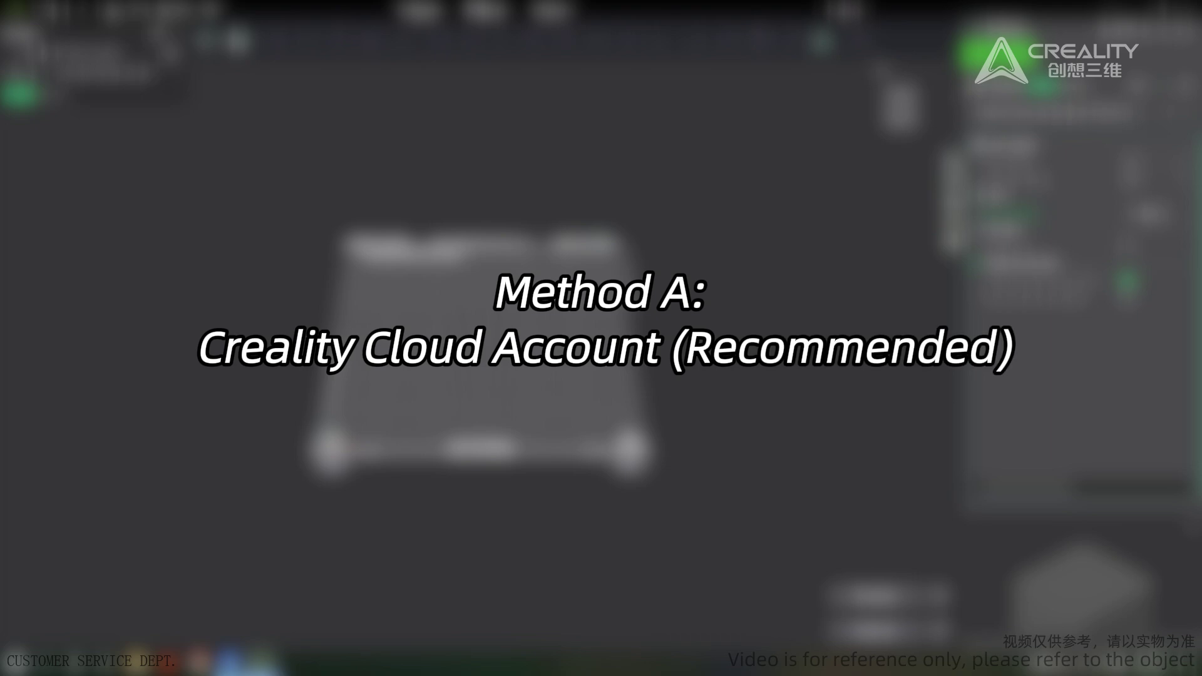
Step: Sign in to Creality Cloud with the linked Google account, then view the Device page
{"action": "left_click", "coordinate": [23, 14]}
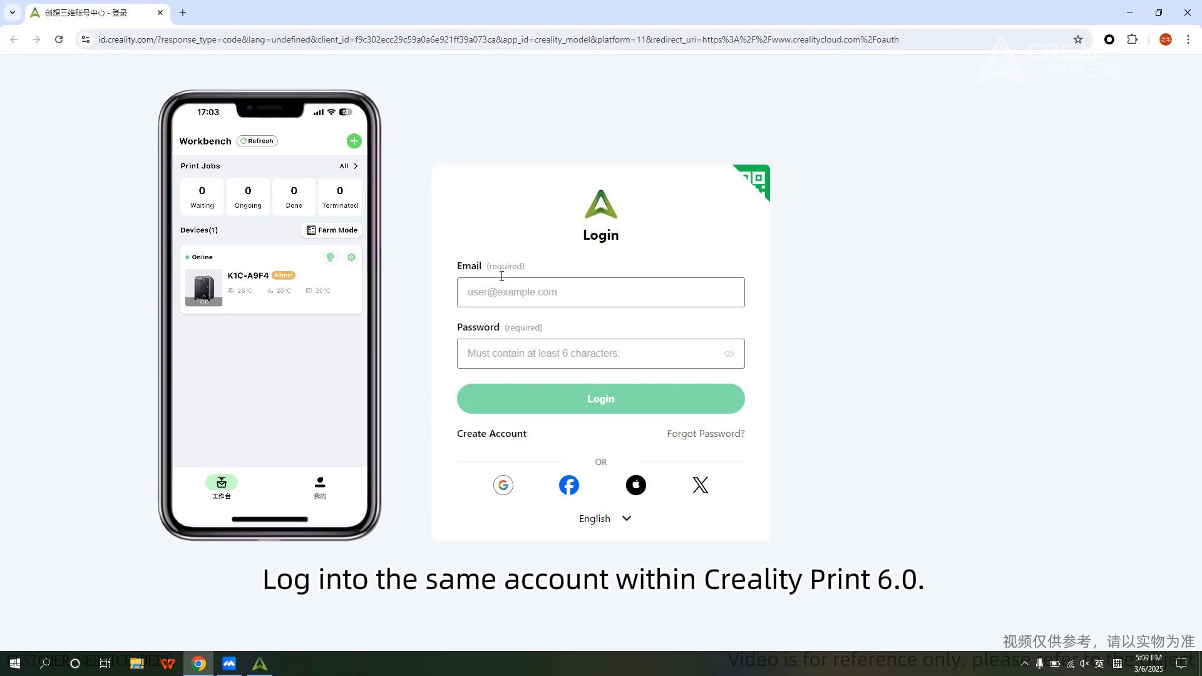
{"action": "left_click", "coordinate": [502, 486]}
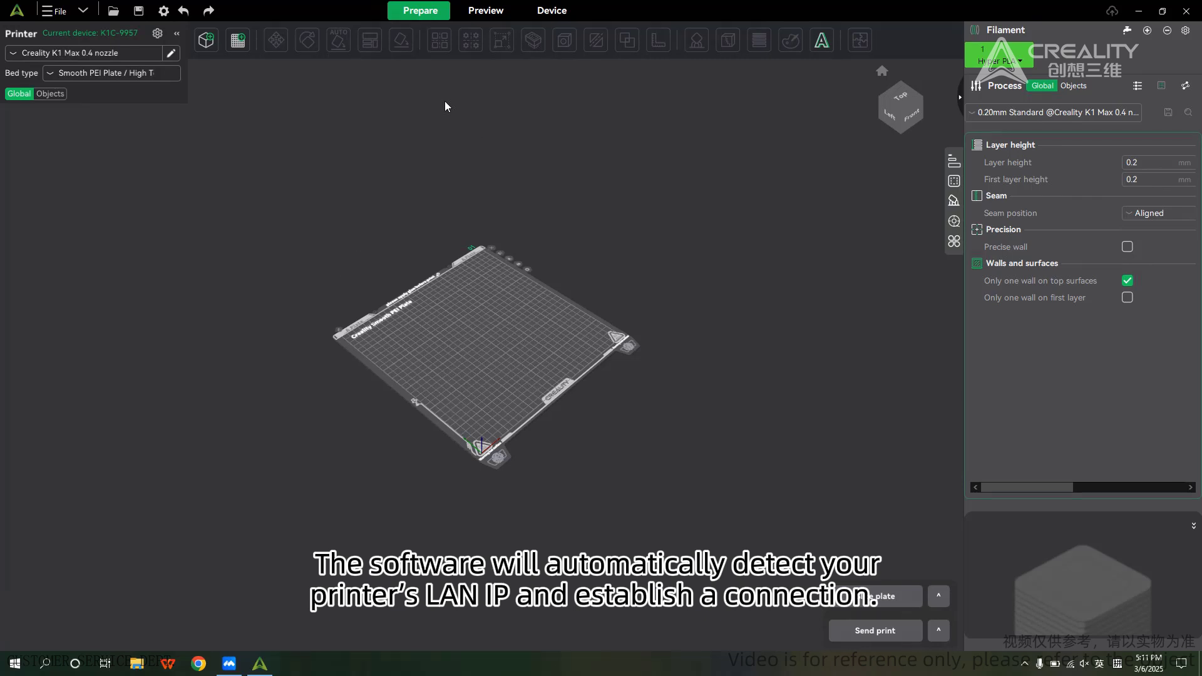
{"action": "left_click", "coordinate": [542, 11]}
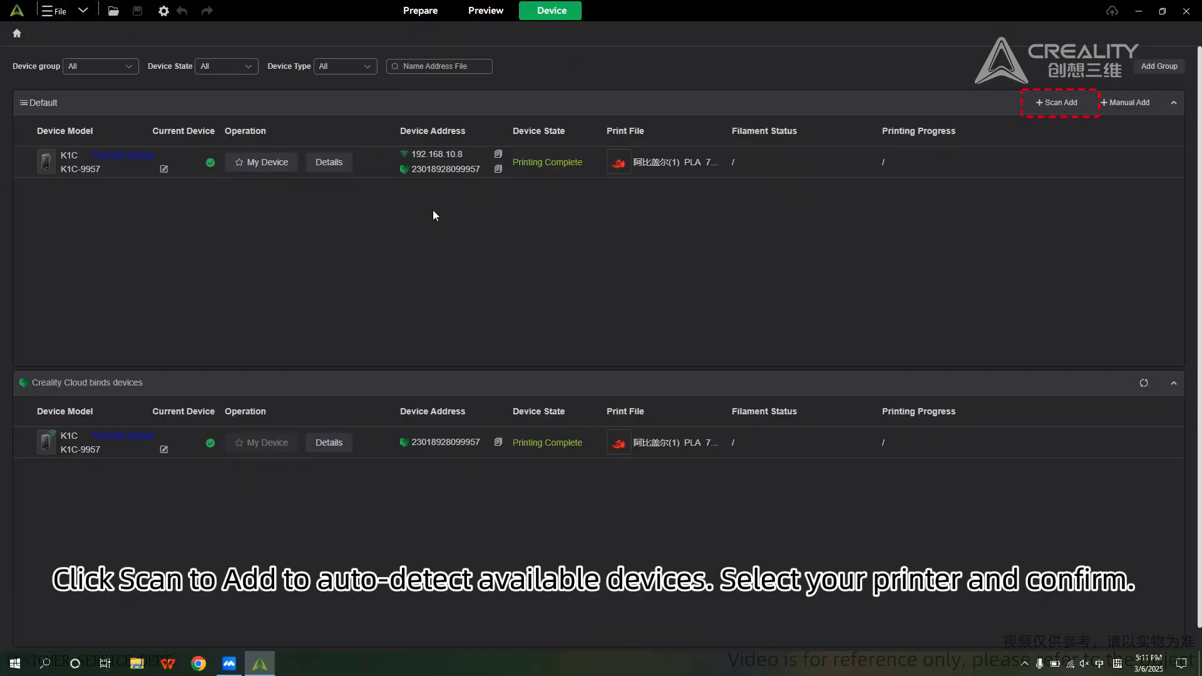
Step: Scan the network and add the detected Ender-3 V3 Plus at 192.168.10.15
{"action": "left_click", "coordinate": [1056, 104]}
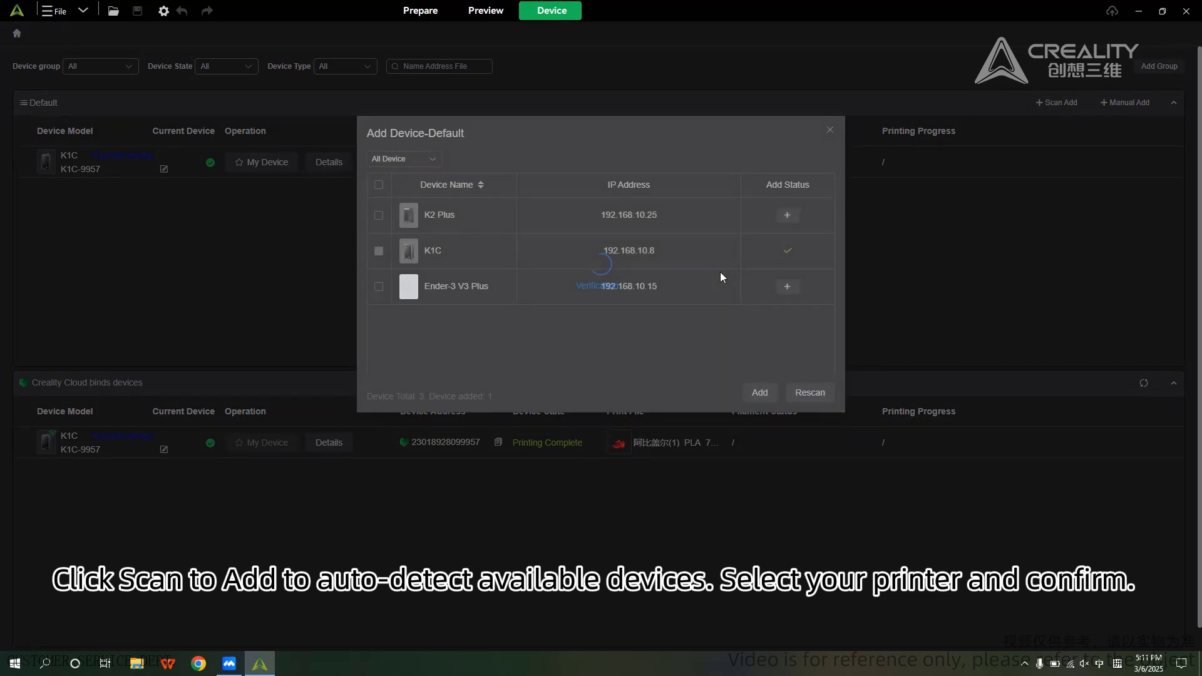
{"action": "left_click", "coordinate": [380, 288]}
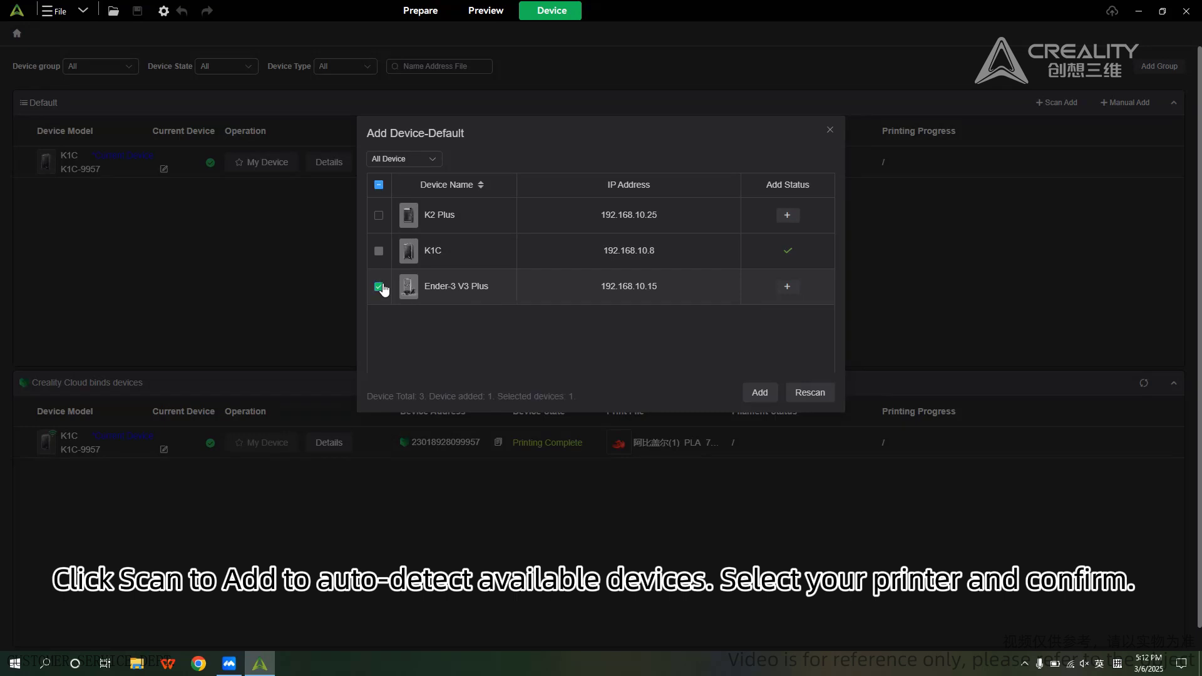
{"action": "left_click", "coordinate": [763, 392]}
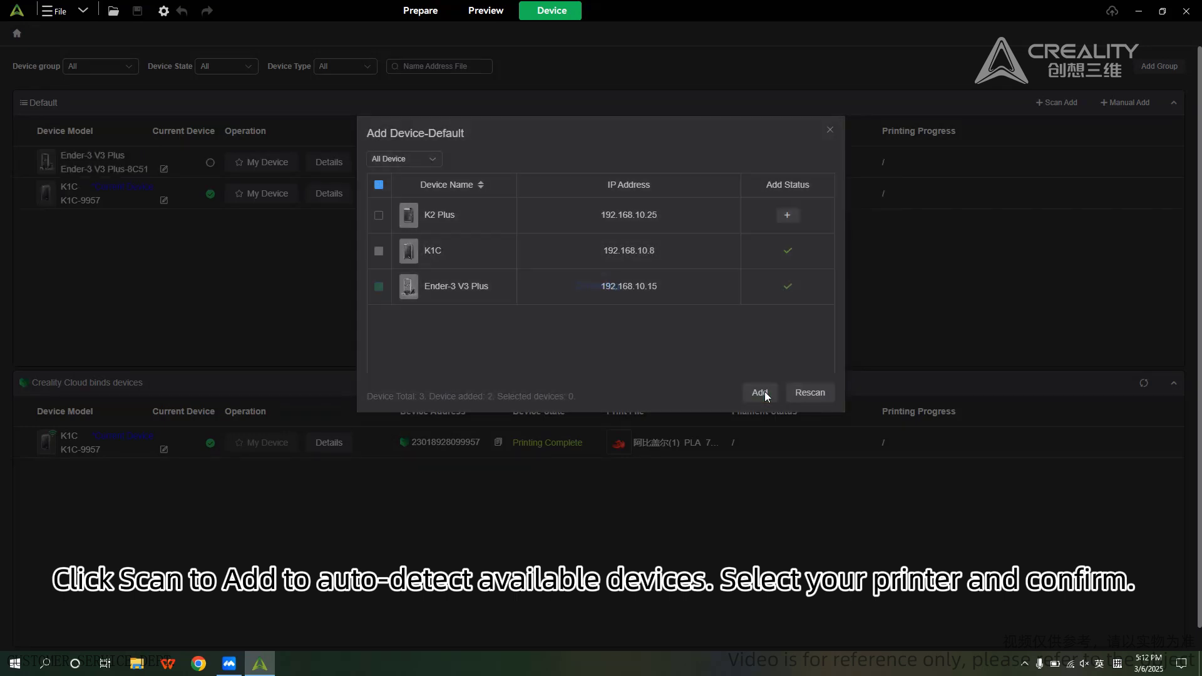
{"action": "left_click", "coordinate": [831, 132]}
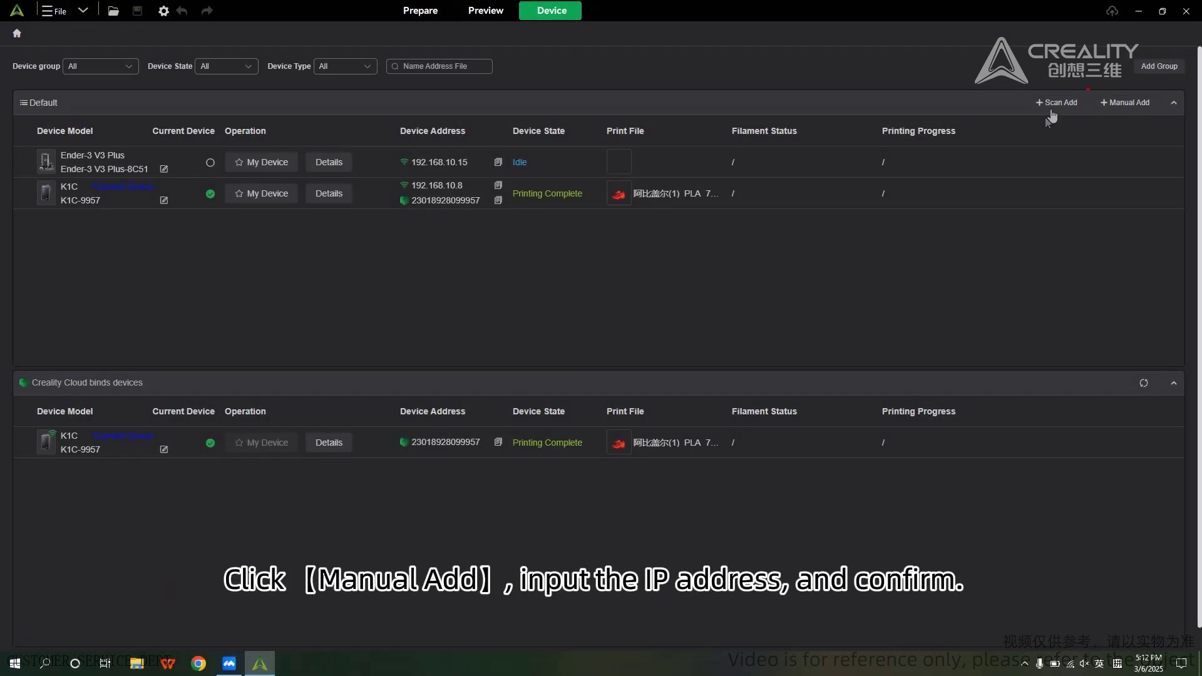
Step: Manually add the printer at IP address 192.168.10.25
{"action": "left_click", "coordinate": [1125, 102]}
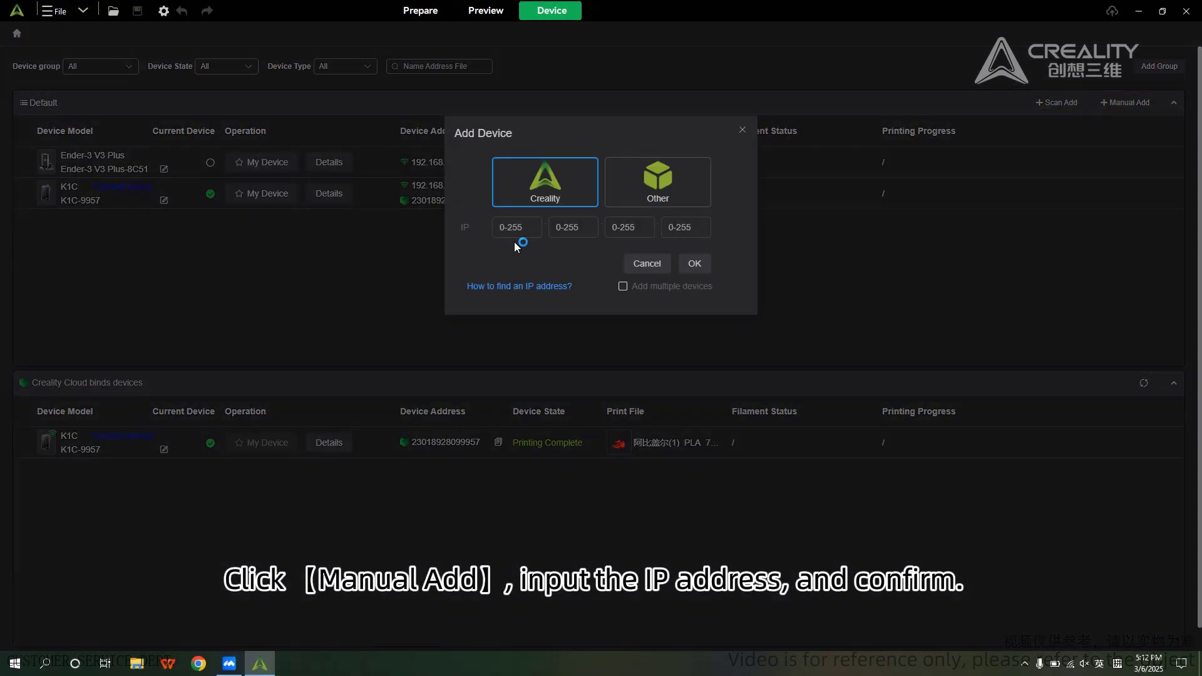
{"action": "left_click", "coordinate": [516, 224]}
{"action": "type", "text": "192.168.10.25"}
{"action": "left_click", "coordinate": [693, 265]}
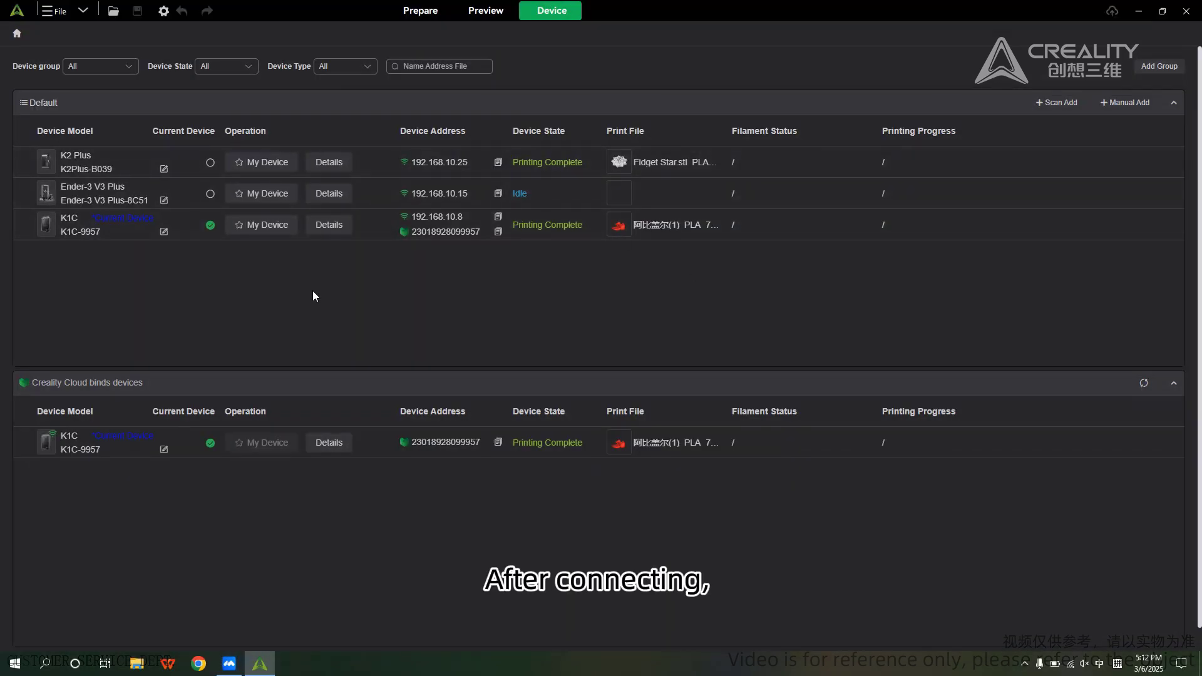
Step: Mark the K2 Plus, Ender-3 V3 Plus and K1C as default devices, then return Home
{"action": "left_click", "coordinate": [261, 162]}
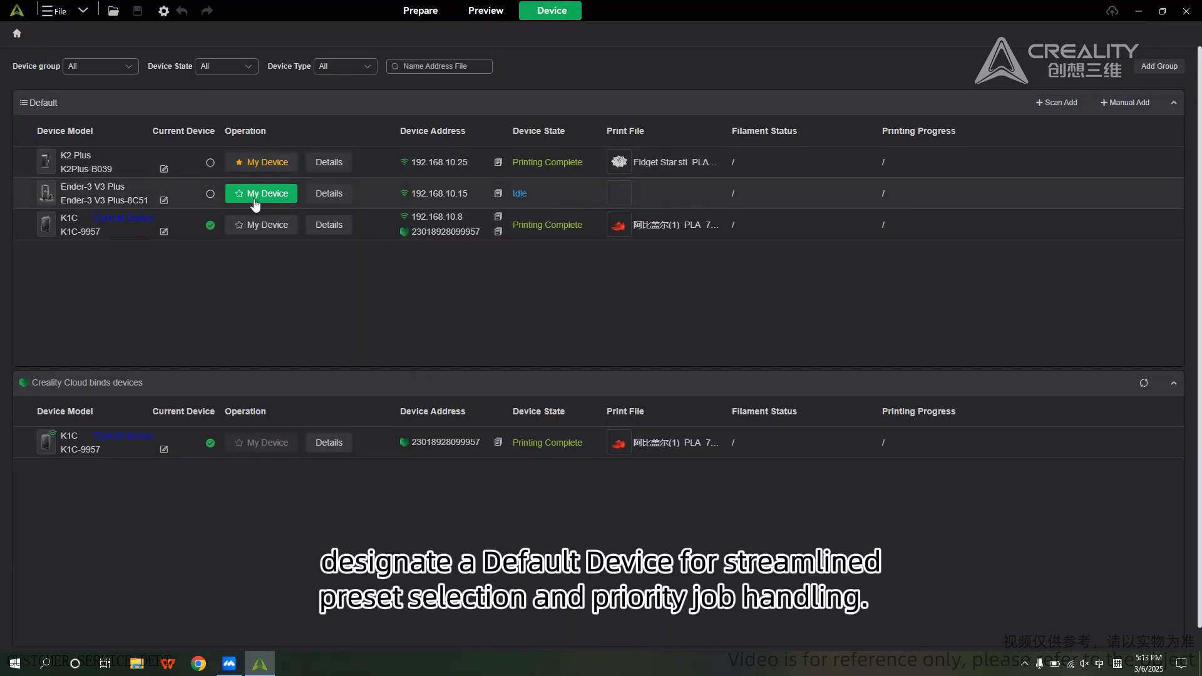
{"action": "left_click", "coordinate": [254, 199]}
{"action": "left_click", "coordinate": [257, 226]}
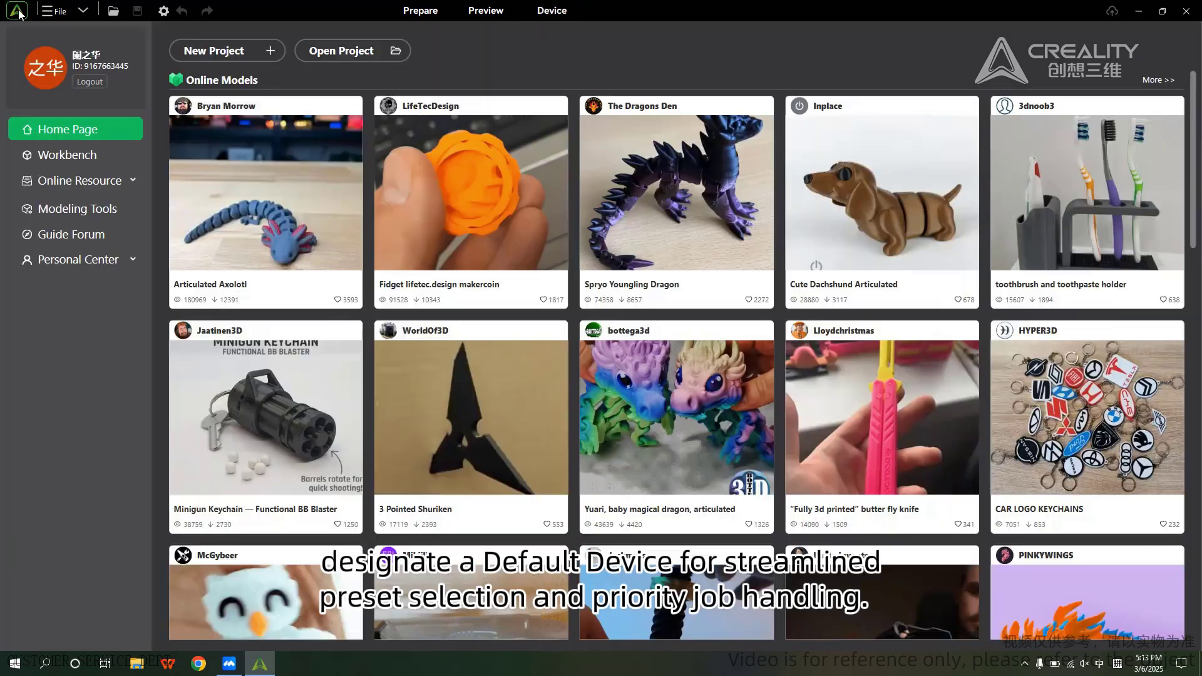
{"action": "left_click", "coordinate": [17, 10]}
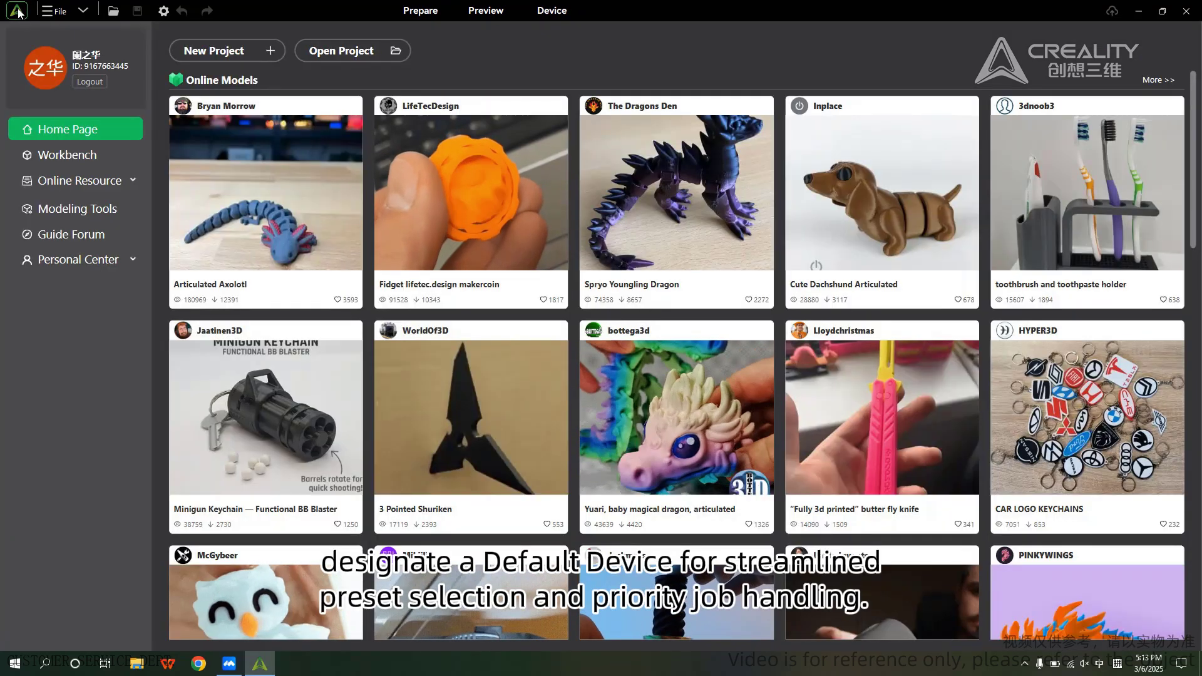
Step: Check the starred printers on the Workbench, then go back to the Prepare view
{"action": "left_click", "coordinate": [70, 158]}
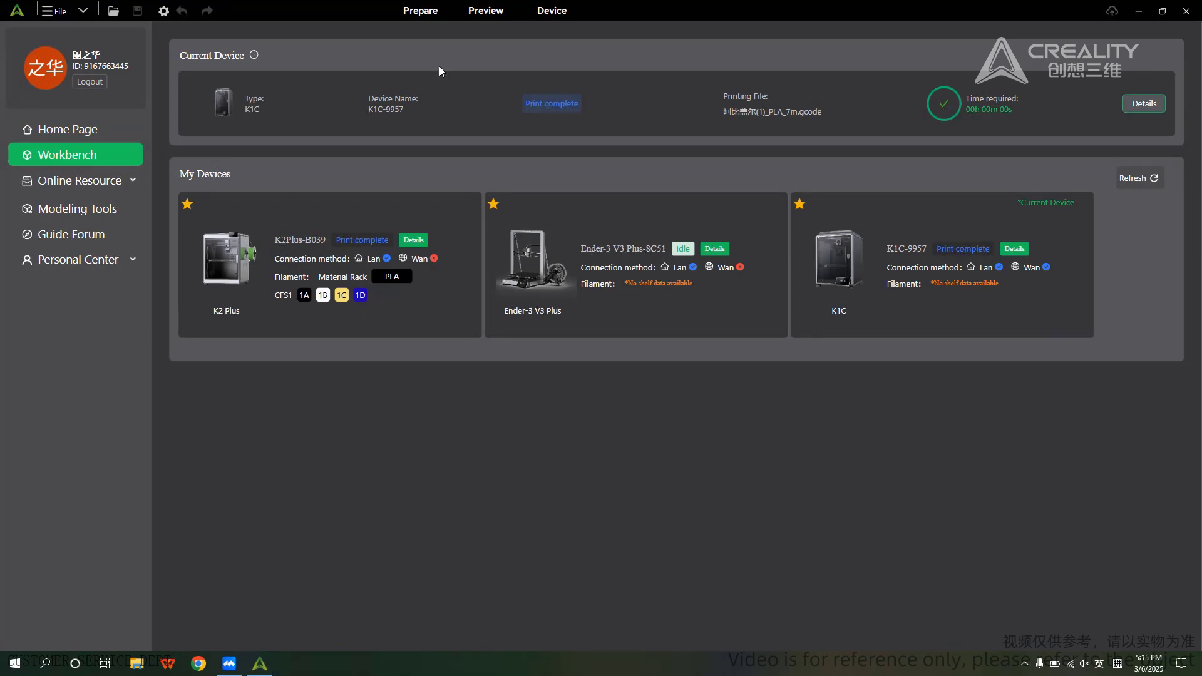
{"action": "left_click", "coordinate": [420, 10]}
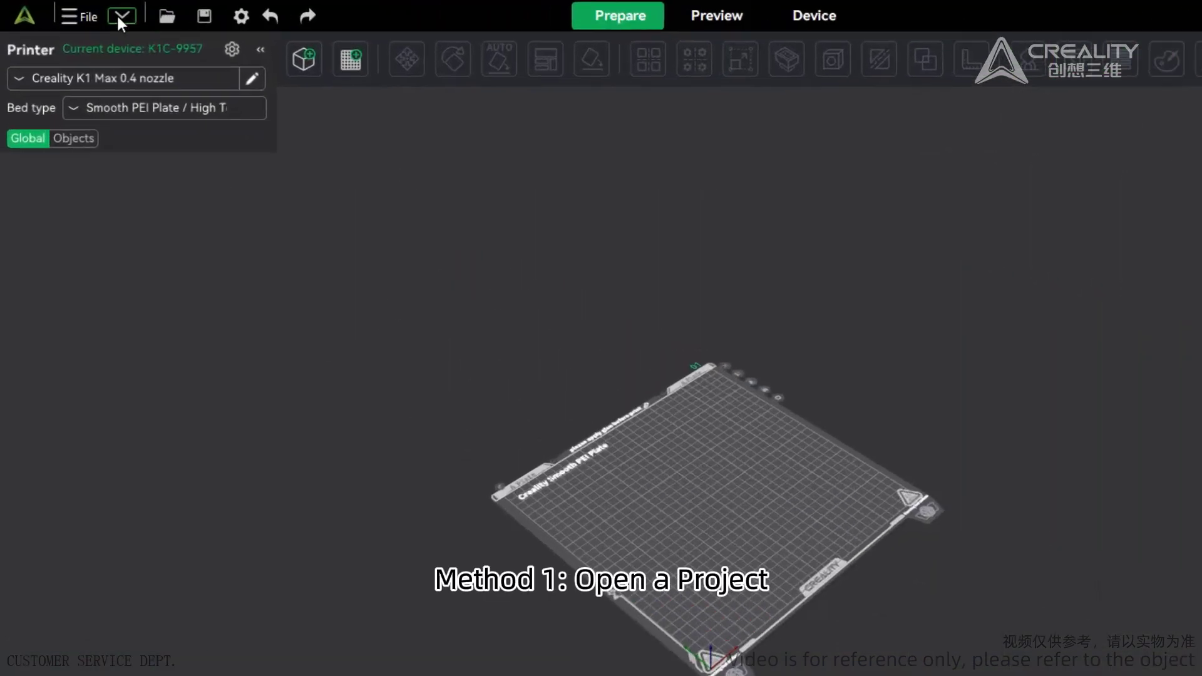
Step: Open the 兔子酷维 project from Downloads via File > Open Project
{"action": "left_click", "coordinate": [62, 10]}
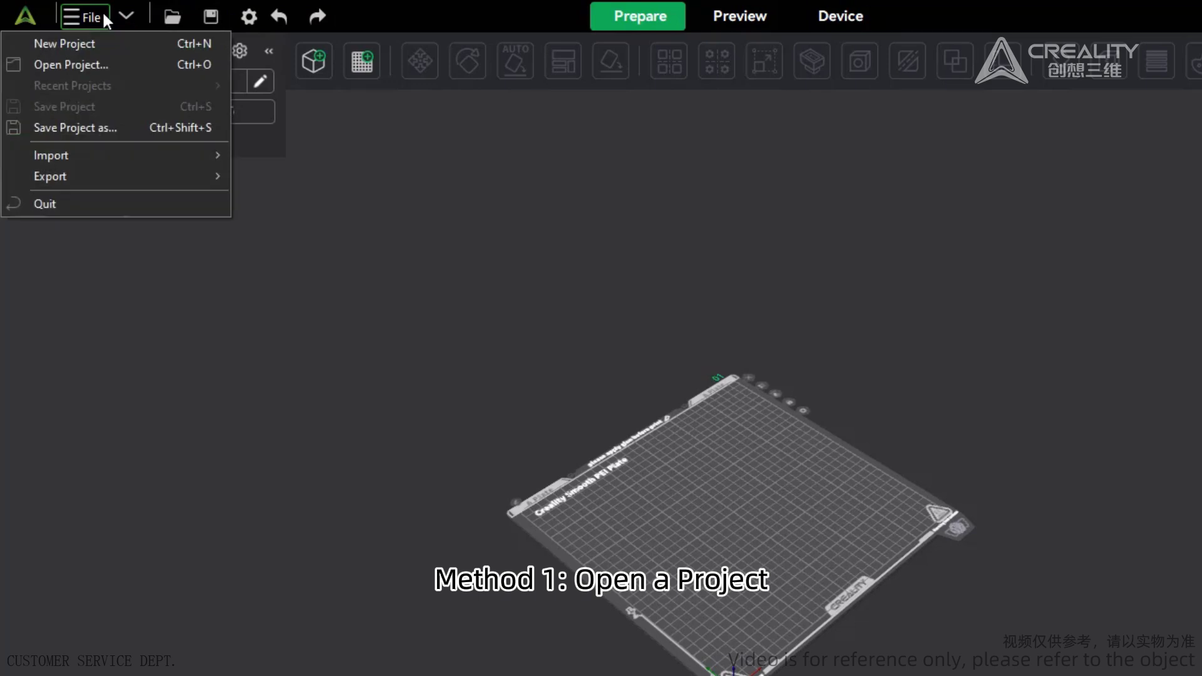
{"action": "left_click", "coordinate": [110, 65]}
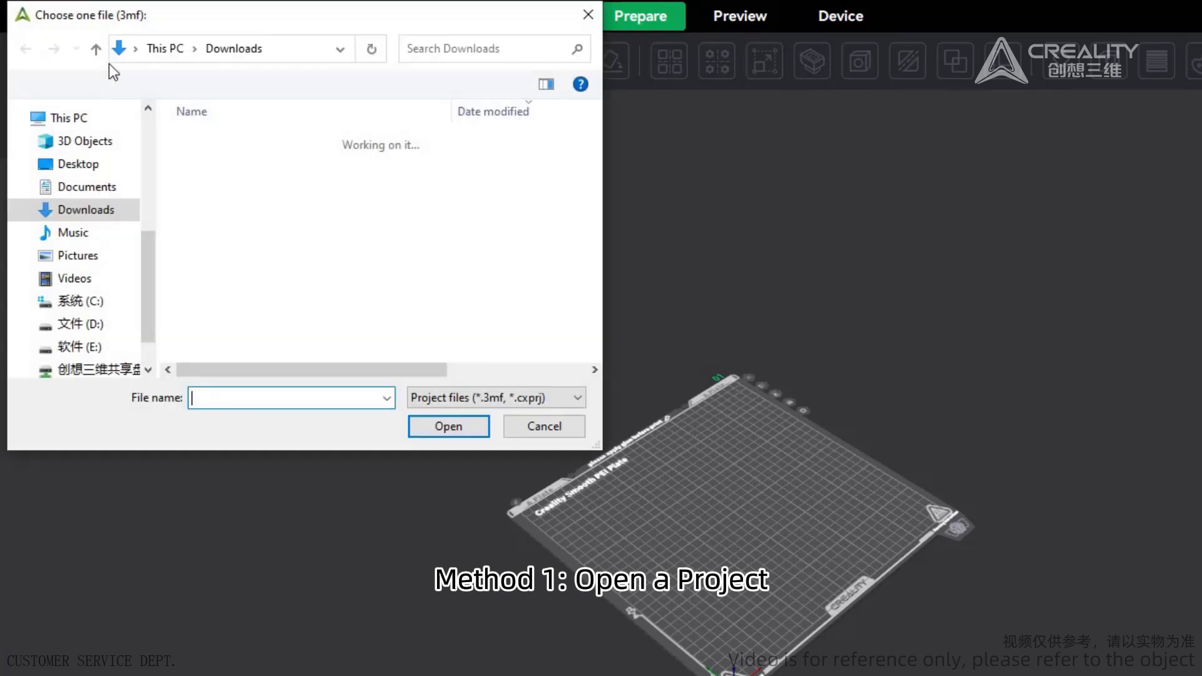
{"action": "left_click", "coordinate": [244, 170]}
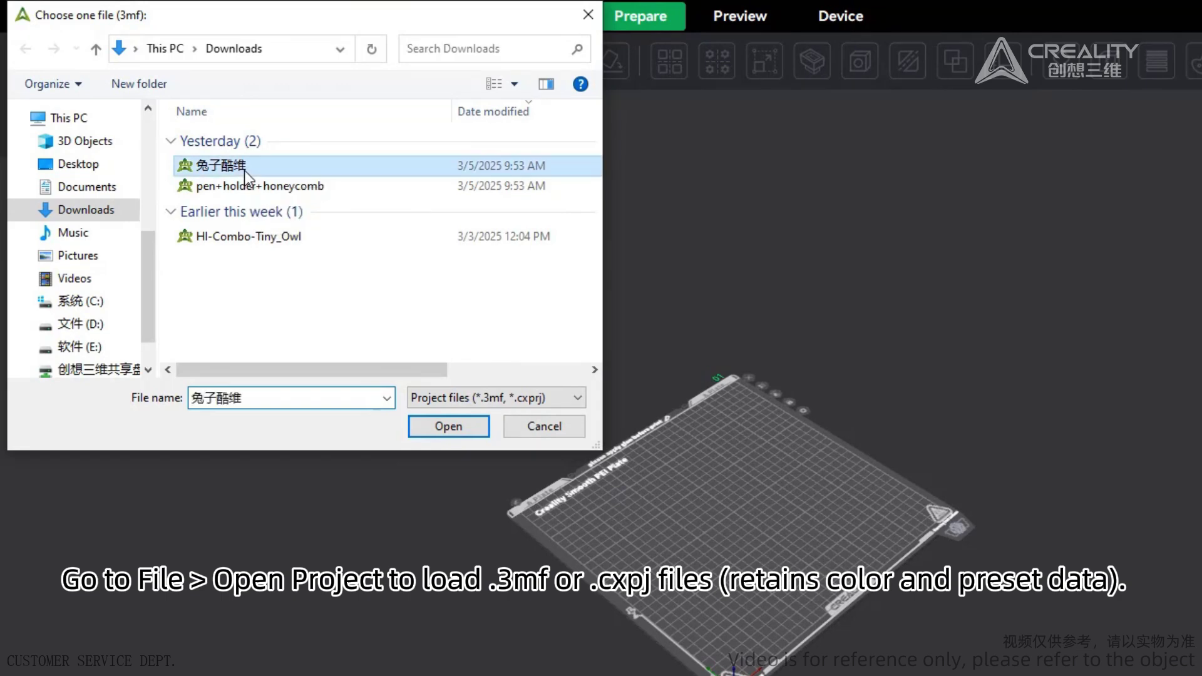
{"action": "left_click", "coordinate": [463, 423]}
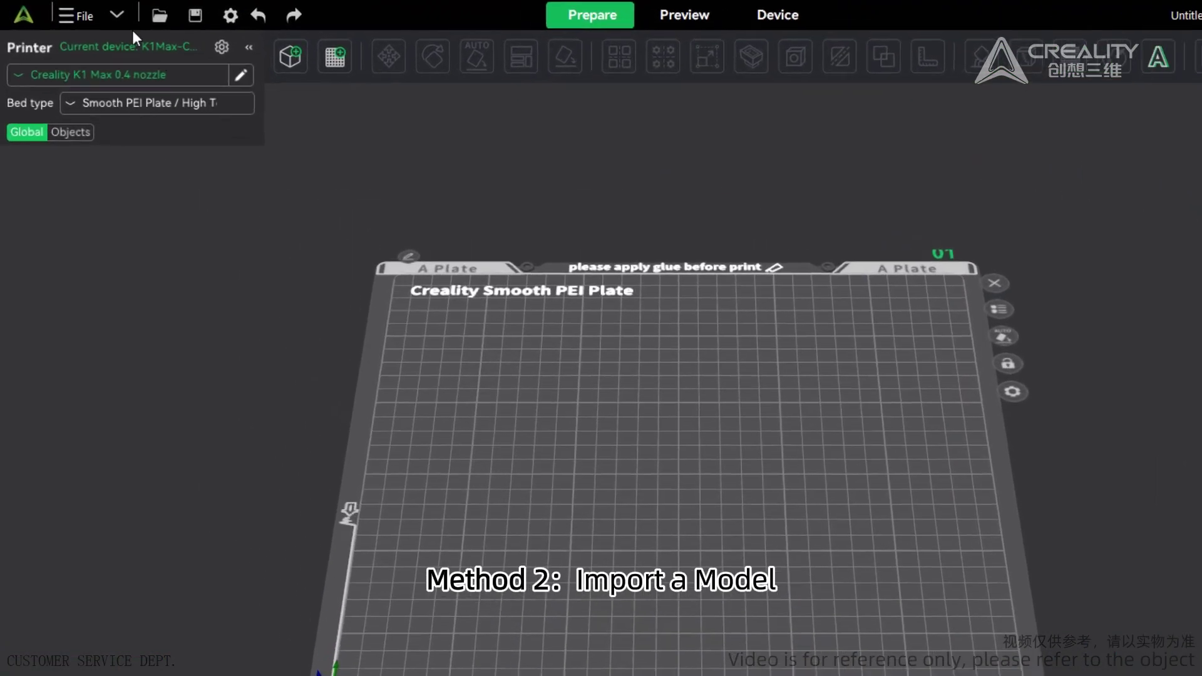
Step: Import 河马.stl from Downloads onto the plate with the Supported files filter
{"action": "left_click", "coordinate": [91, 19]}
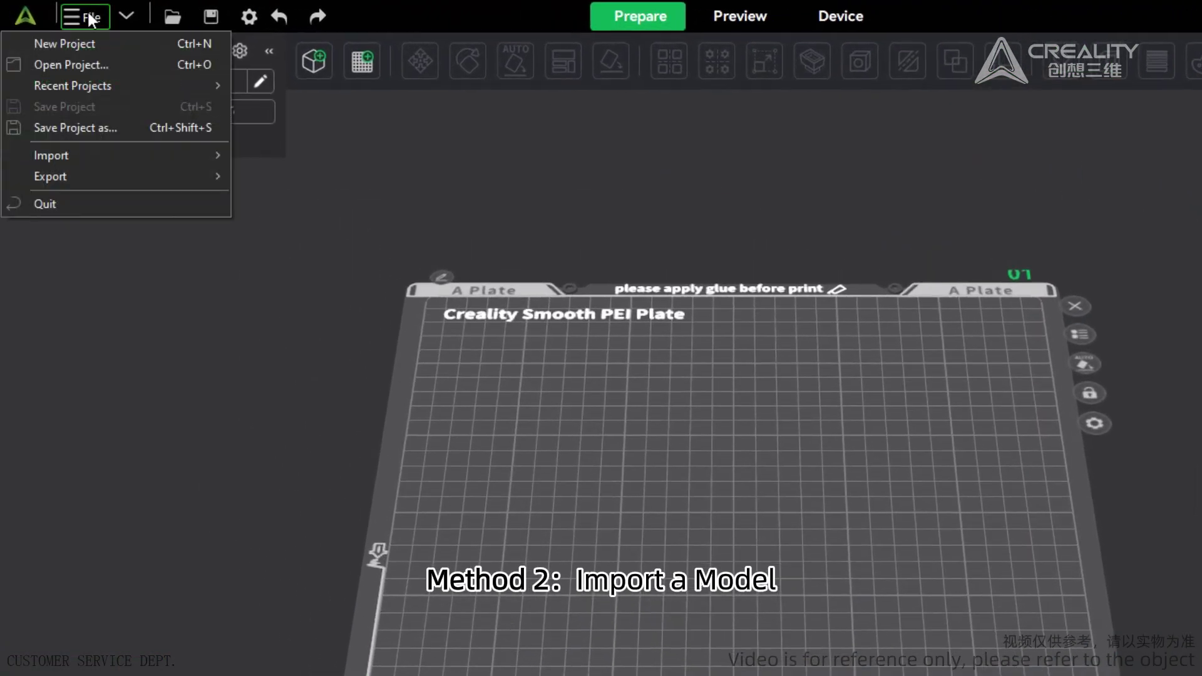
{"action": "mouse_move", "coordinate": [73, 155]}
{"action": "left_click", "coordinate": [260, 155]}
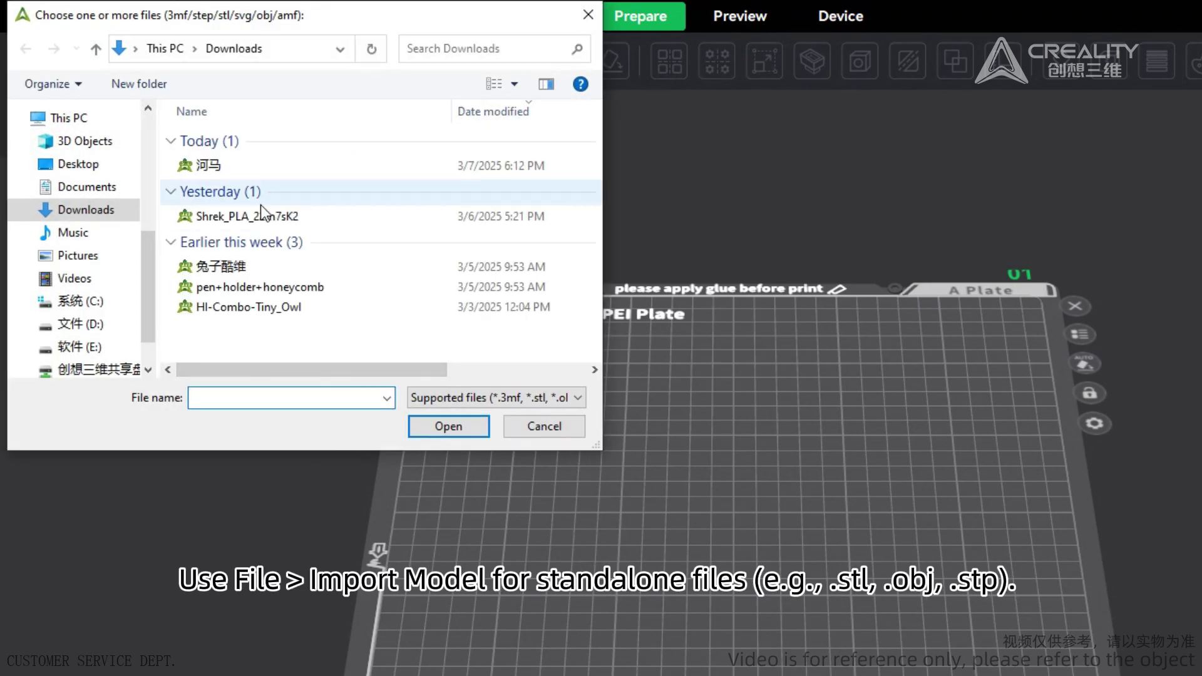
{"action": "left_click", "coordinate": [208, 166]}
{"action": "left_click", "coordinate": [452, 399]}
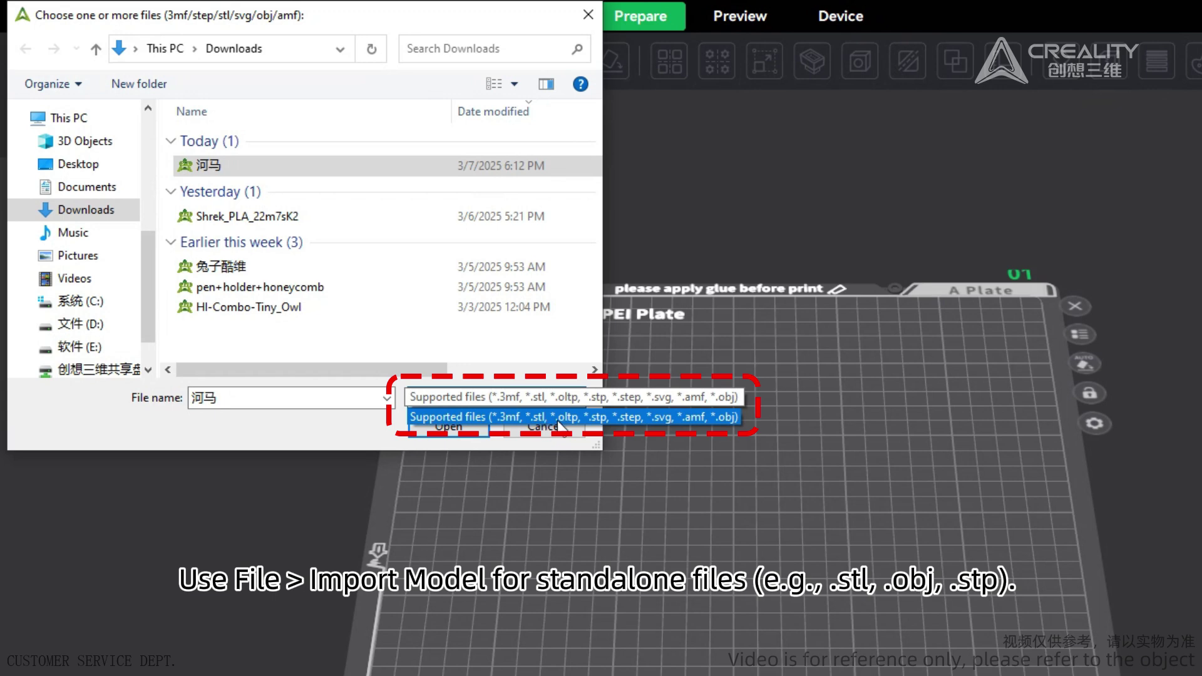
{"action": "left_click", "coordinate": [559, 420]}
{"action": "left_click", "coordinate": [455, 428]}
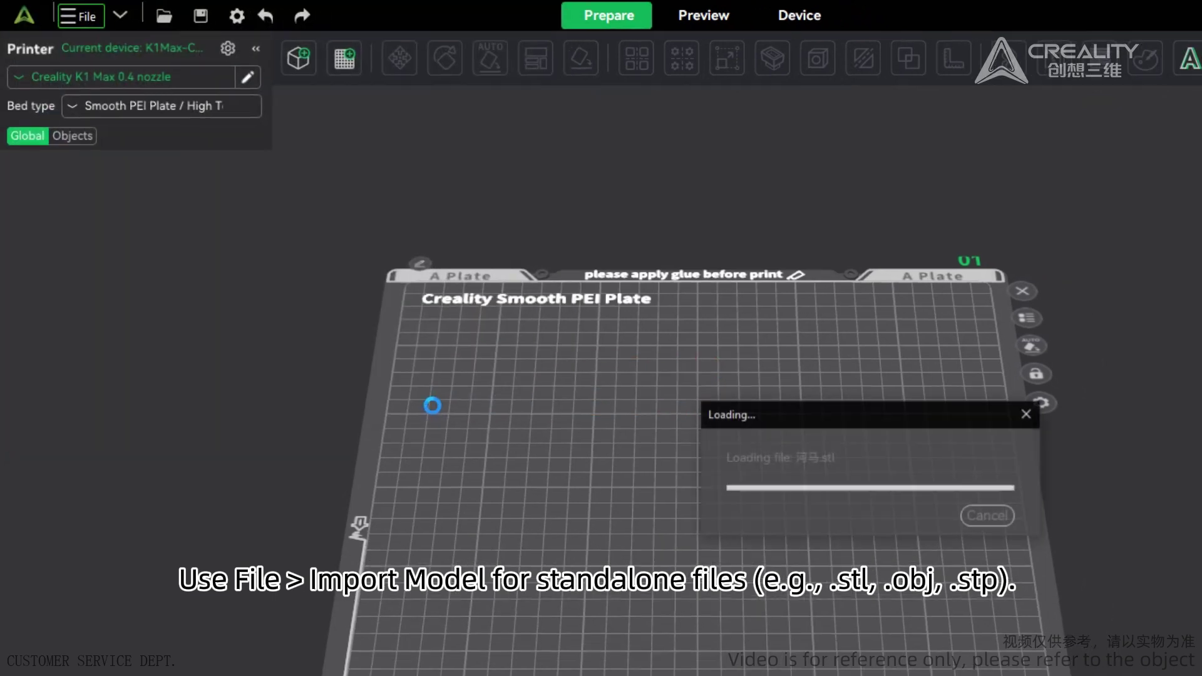
{"action": "scroll", "coordinate": [362, 288], "scroll_direction": "up", "scroll_amount": 1}
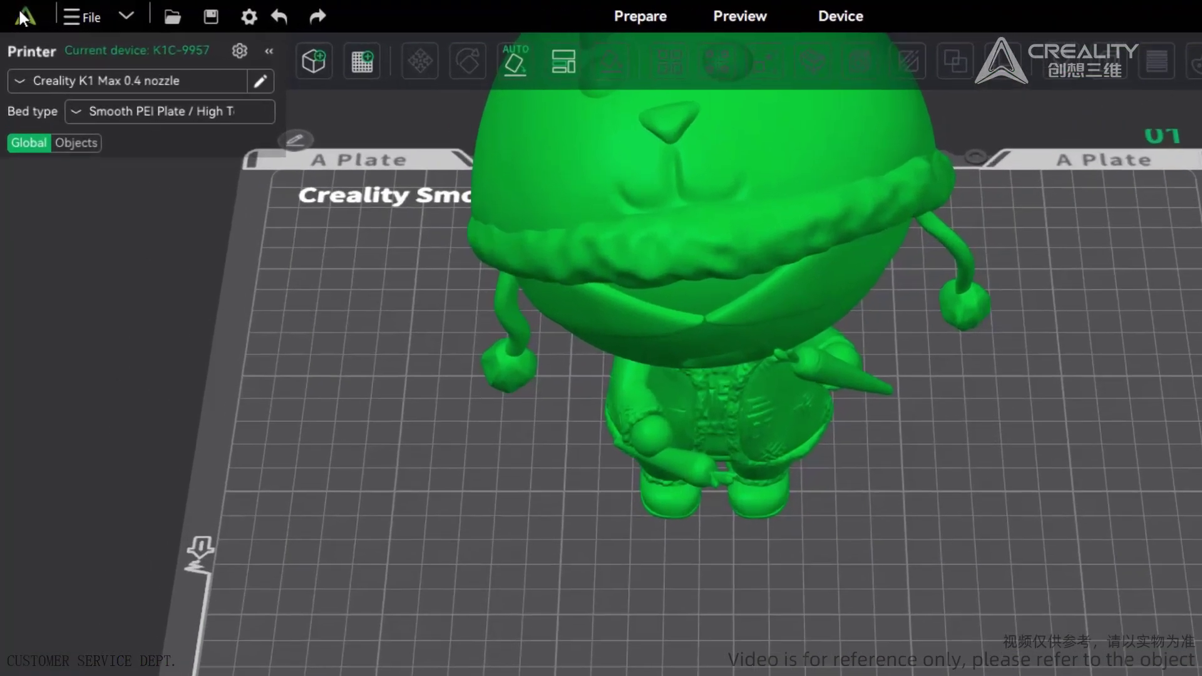
Step: Find the Toothpaste nozzle model in Online Models and download it into the project
{"action": "left_click", "coordinate": [24, 12]}
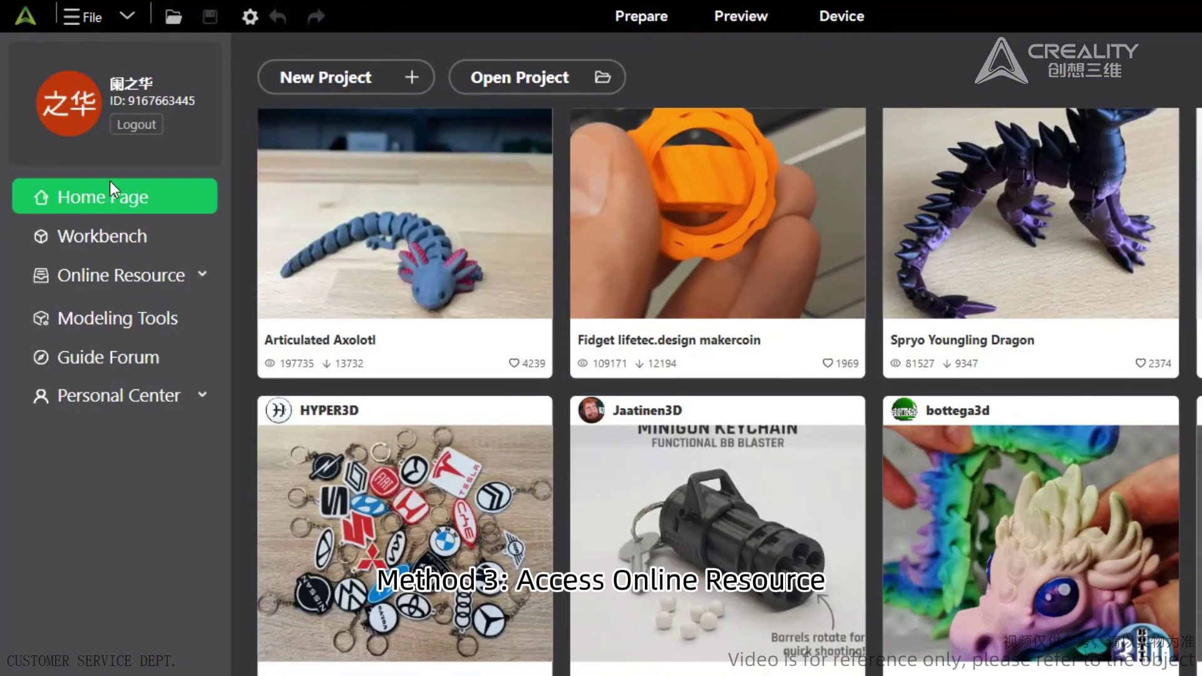
{"action": "left_click", "coordinate": [162, 282]}
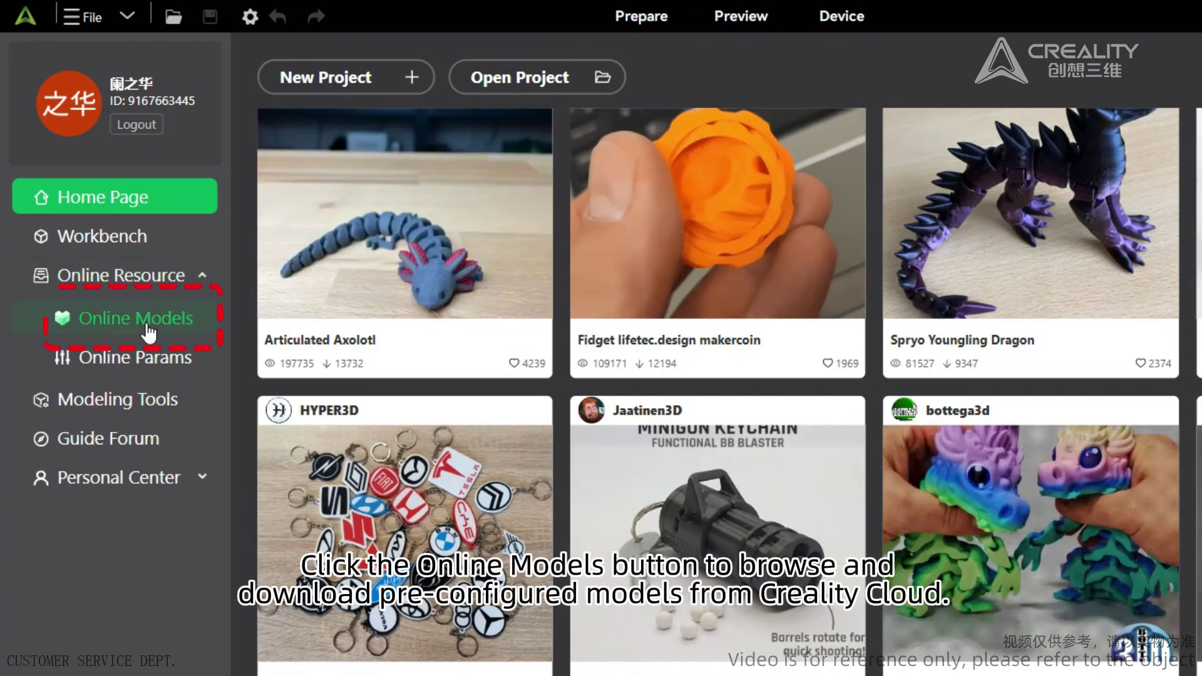
{"action": "left_click", "coordinate": [147, 322]}
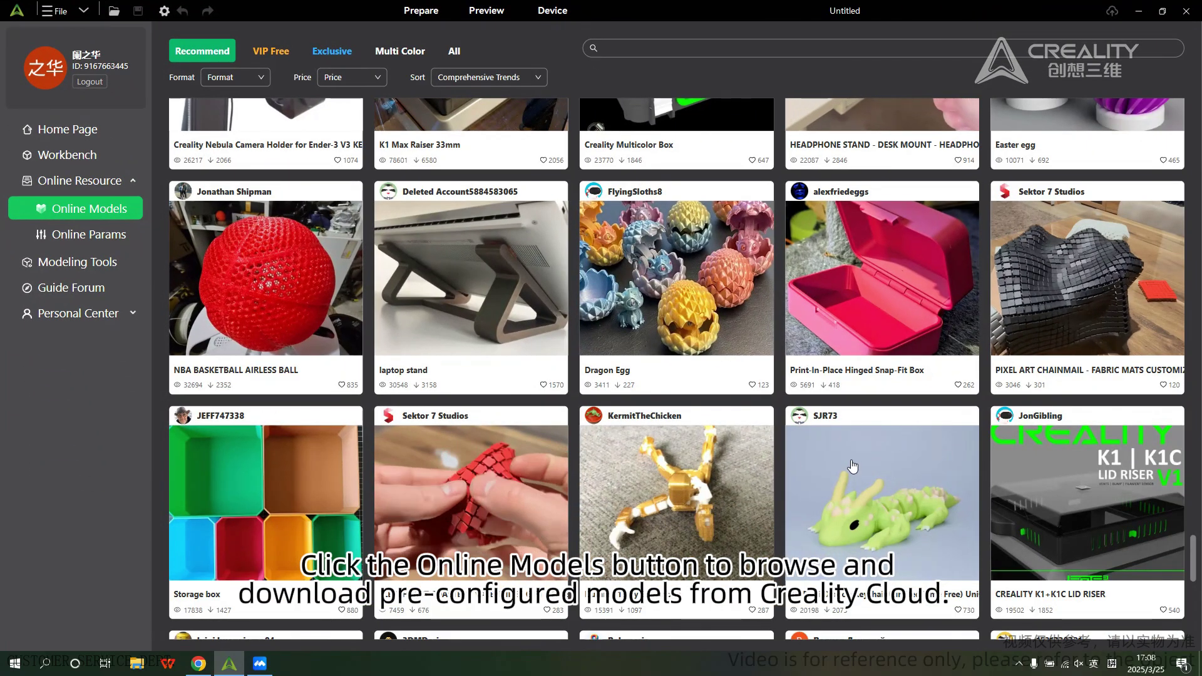
{"action": "scroll", "coordinate": [852, 465], "scroll_direction": "down", "scroll_amount": 5}
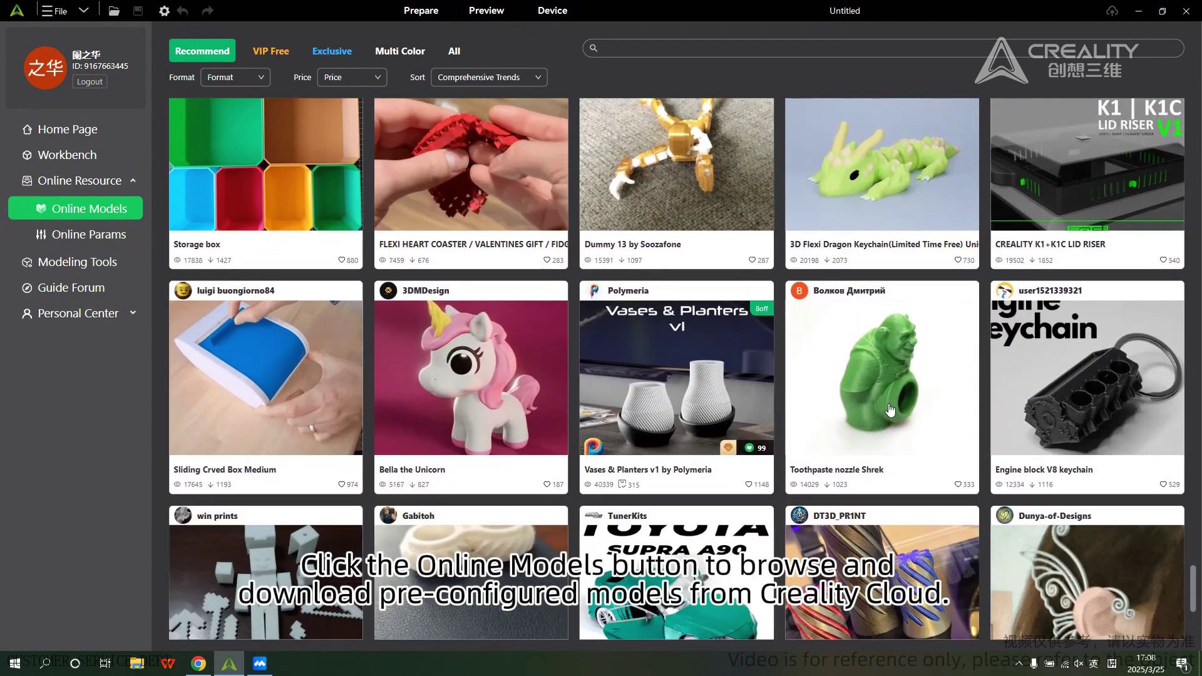
{"action": "left_click", "coordinate": [889, 409]}
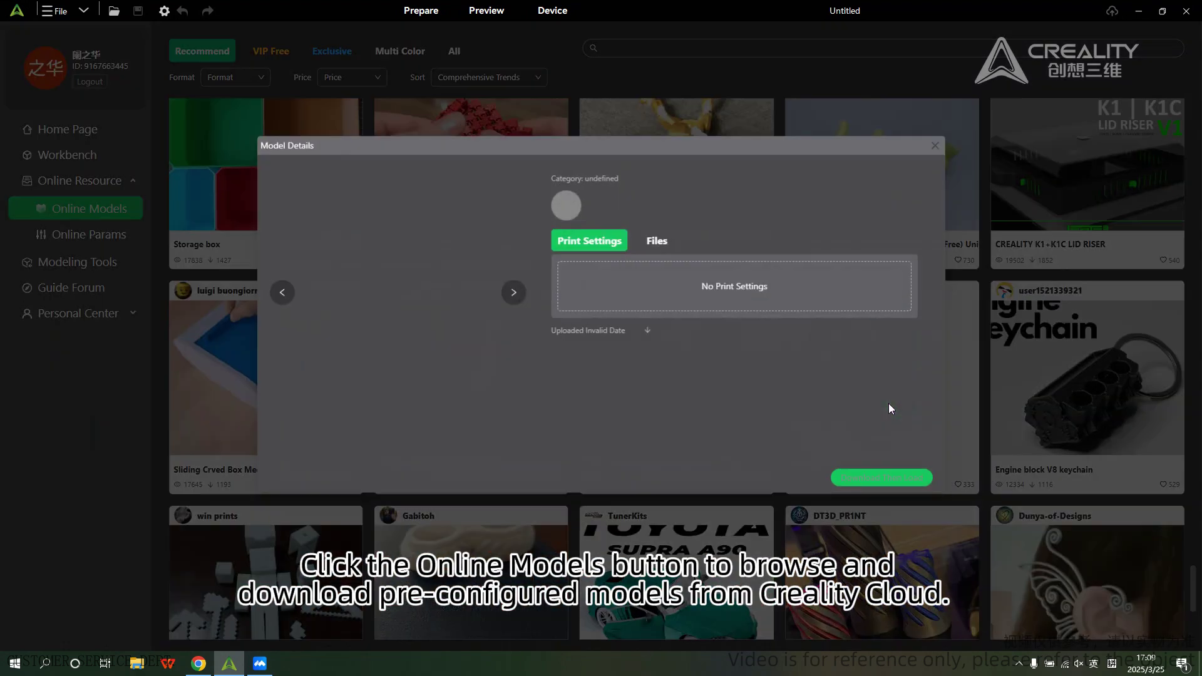
{"action": "scroll", "coordinate": [879, 452], "scroll_direction": "down", "scroll_amount": 2}
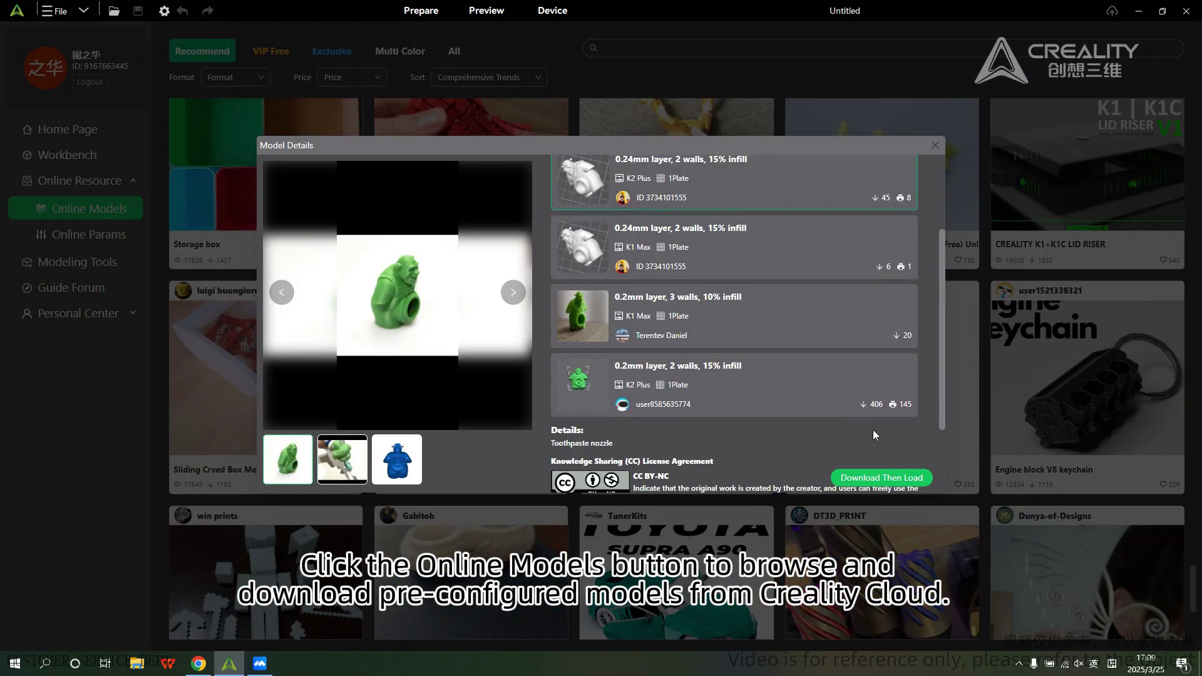
{"action": "left_click", "coordinate": [880, 478]}
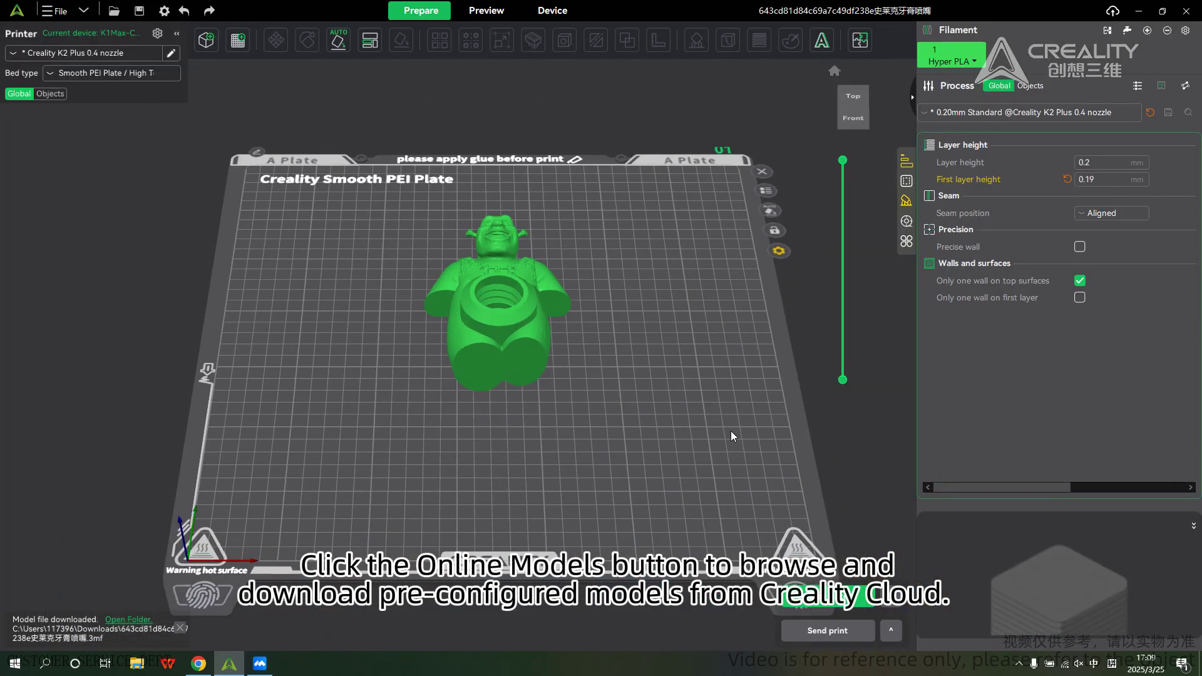
Step: Select the Creality K1 Max 0.4 nozzle system printer preset
{"action": "mouse_move", "coordinate": [730, 436]}
{"action": "left_mouse_down"}
{"action": "mouse_move", "coordinate": [696, 445]}
{"action": "mouse_move", "coordinate": [718, 431]}
{"action": "left_mouse_up"}
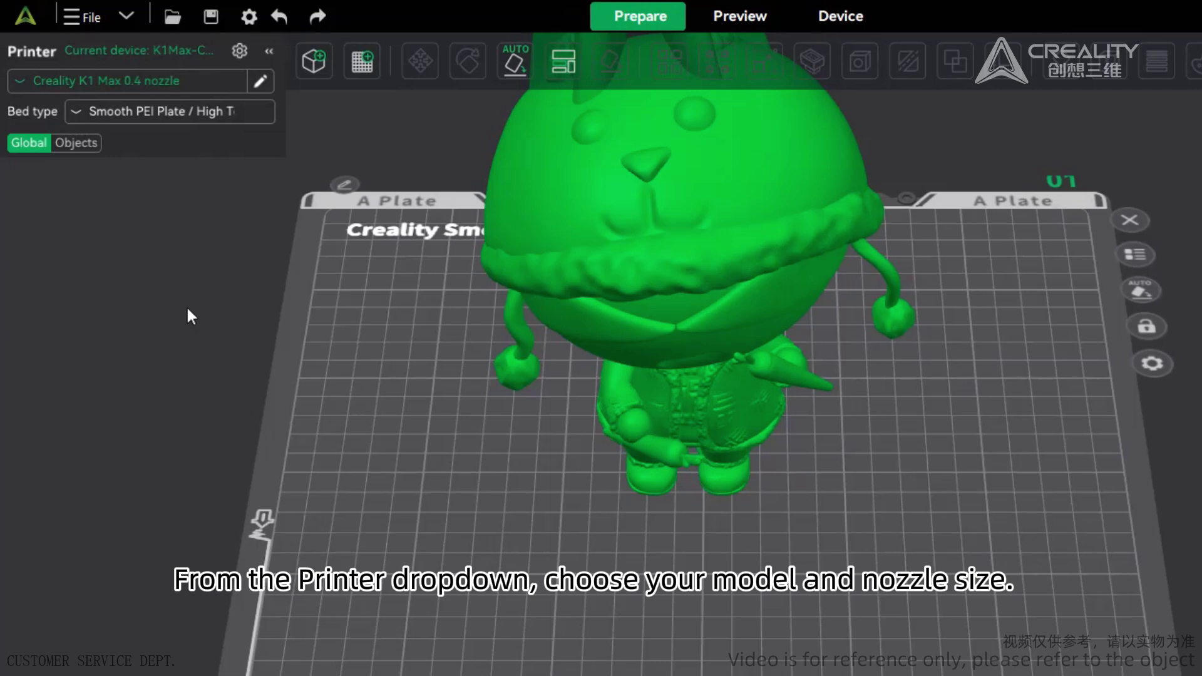
{"action": "left_click", "coordinate": [26, 79]}
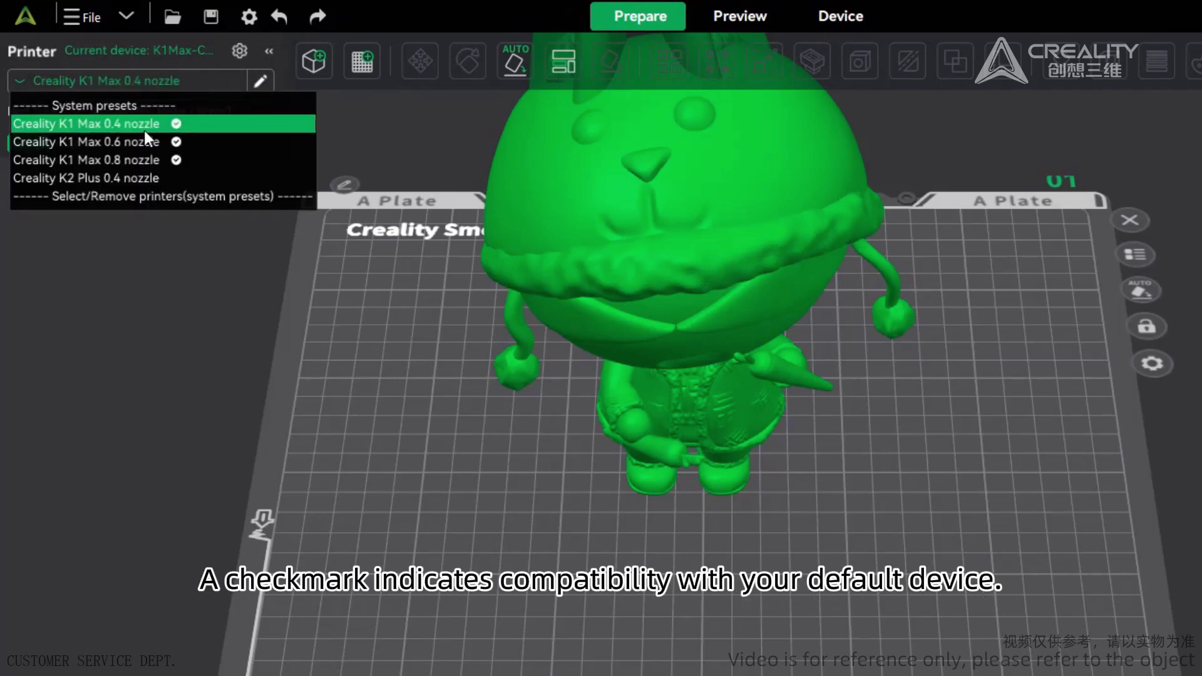
{"action": "left_click", "coordinate": [186, 124]}
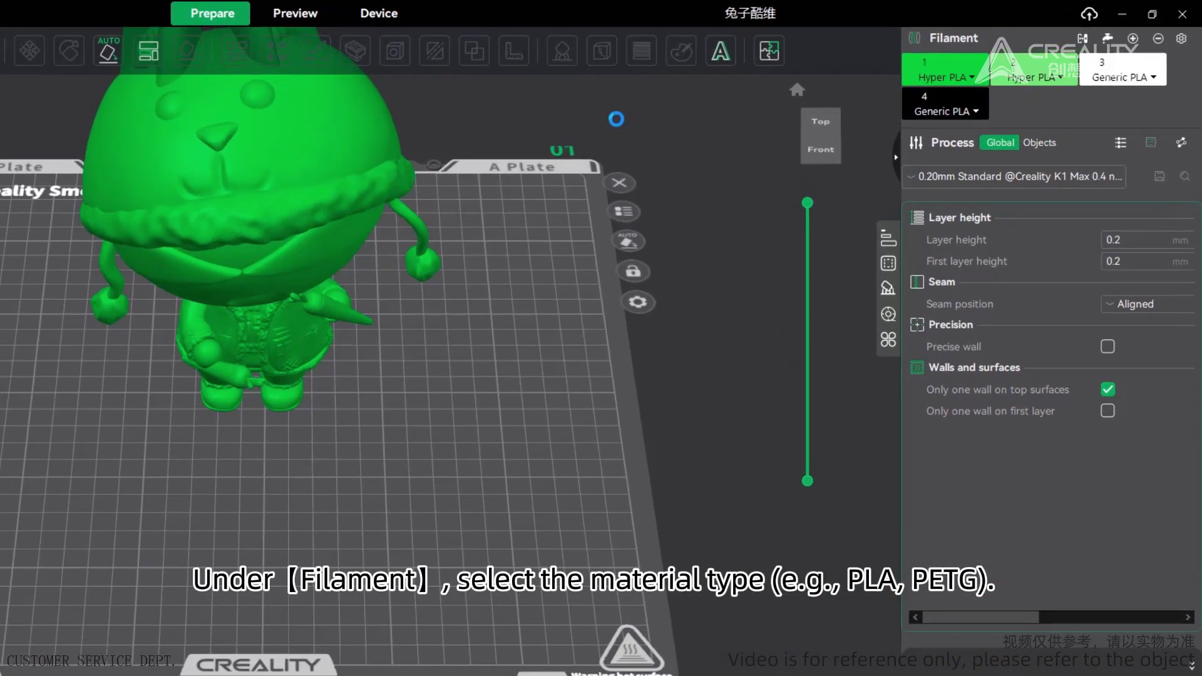
{"action": "left_click", "coordinate": [943, 72]}
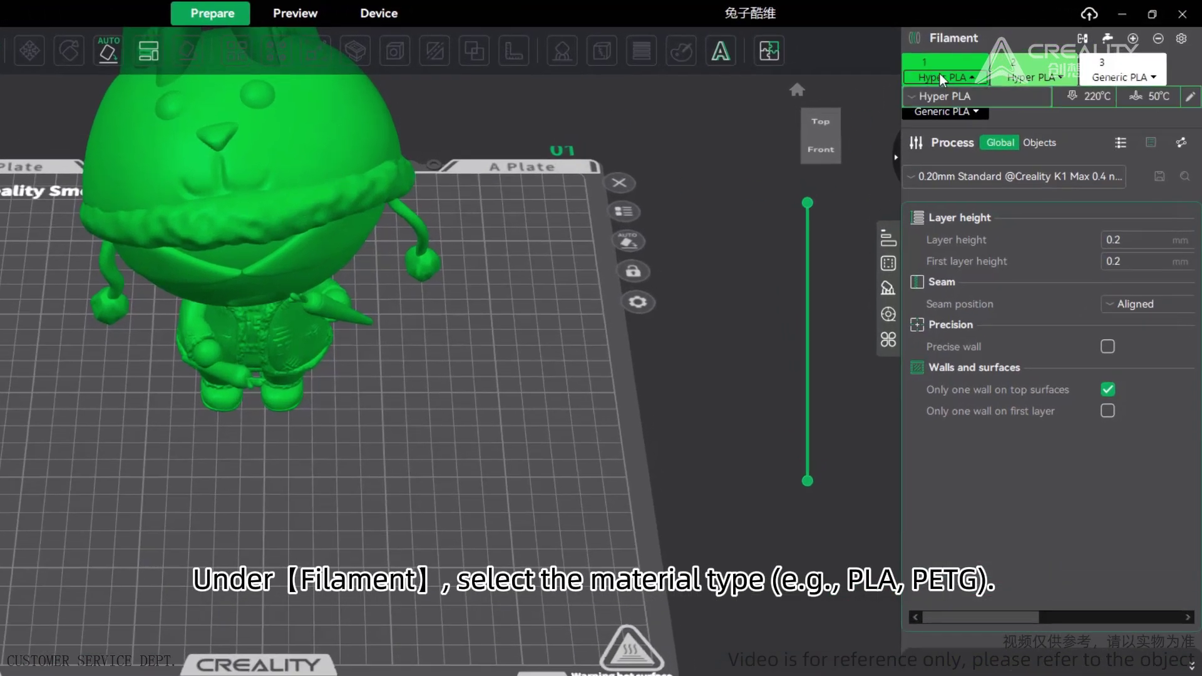
{"action": "left_click", "coordinate": [912, 98]}
{"action": "scroll", "coordinate": [963, 350], "scroll_direction": "down", "scroll_amount": 1}
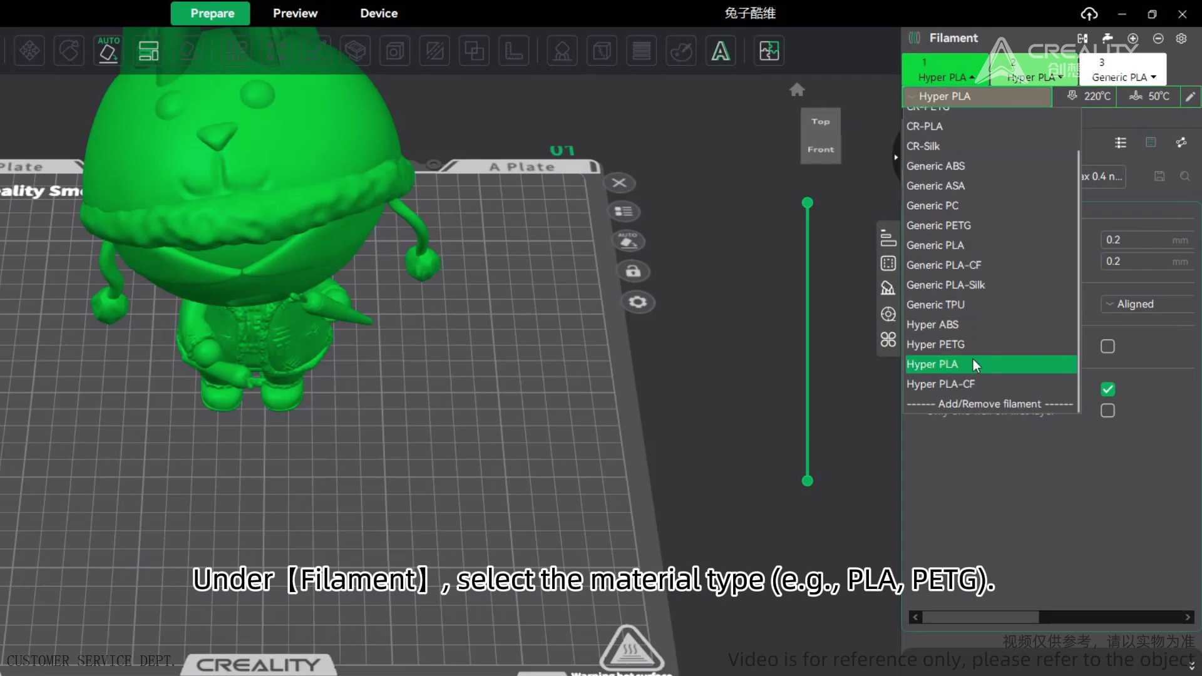
{"action": "left_click", "coordinate": [974, 365]}
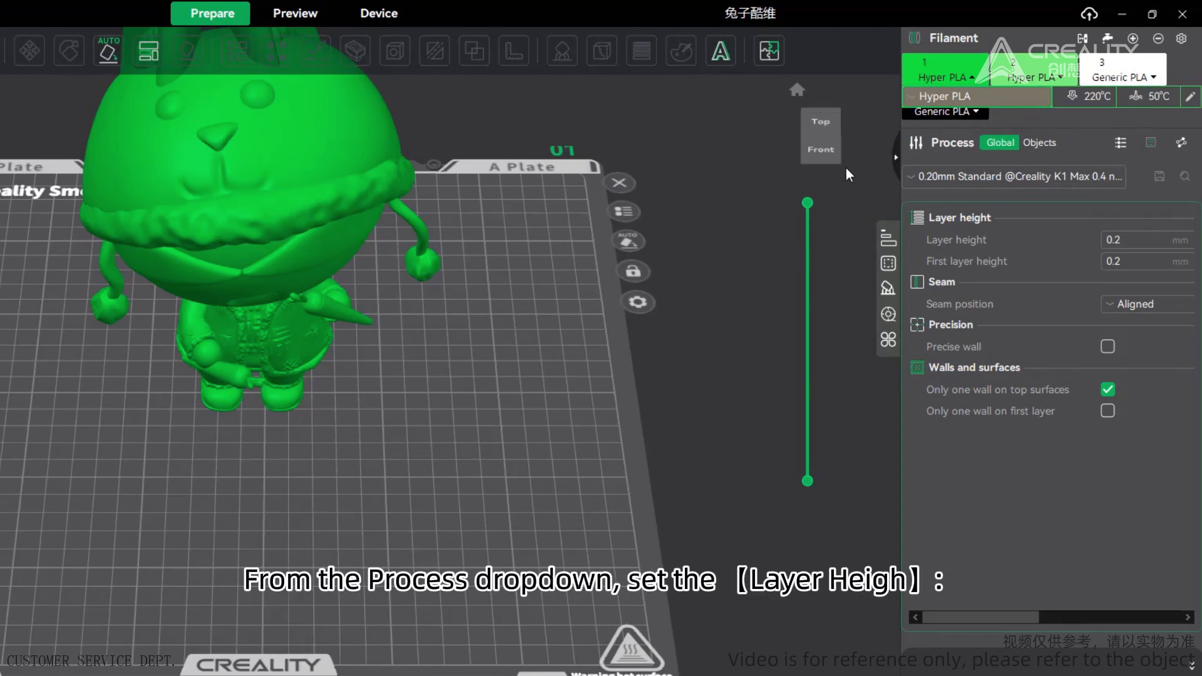
{"action": "left_click", "coordinate": [920, 177]}
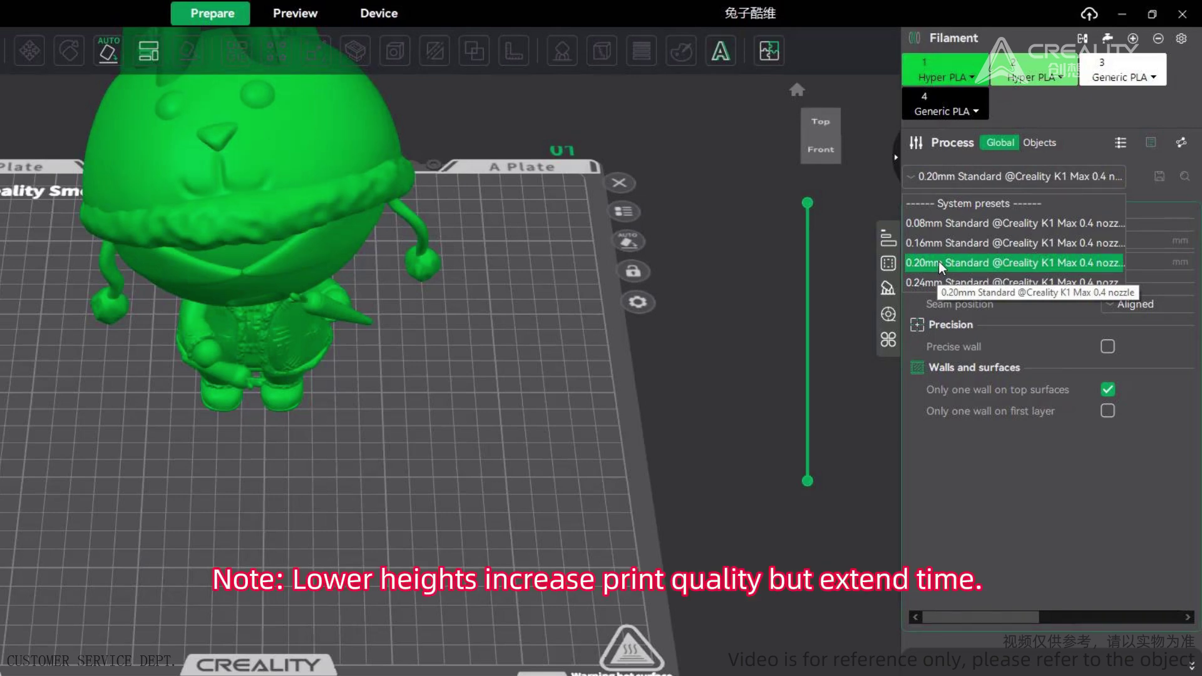
{"action": "left_click", "coordinate": [996, 266]}
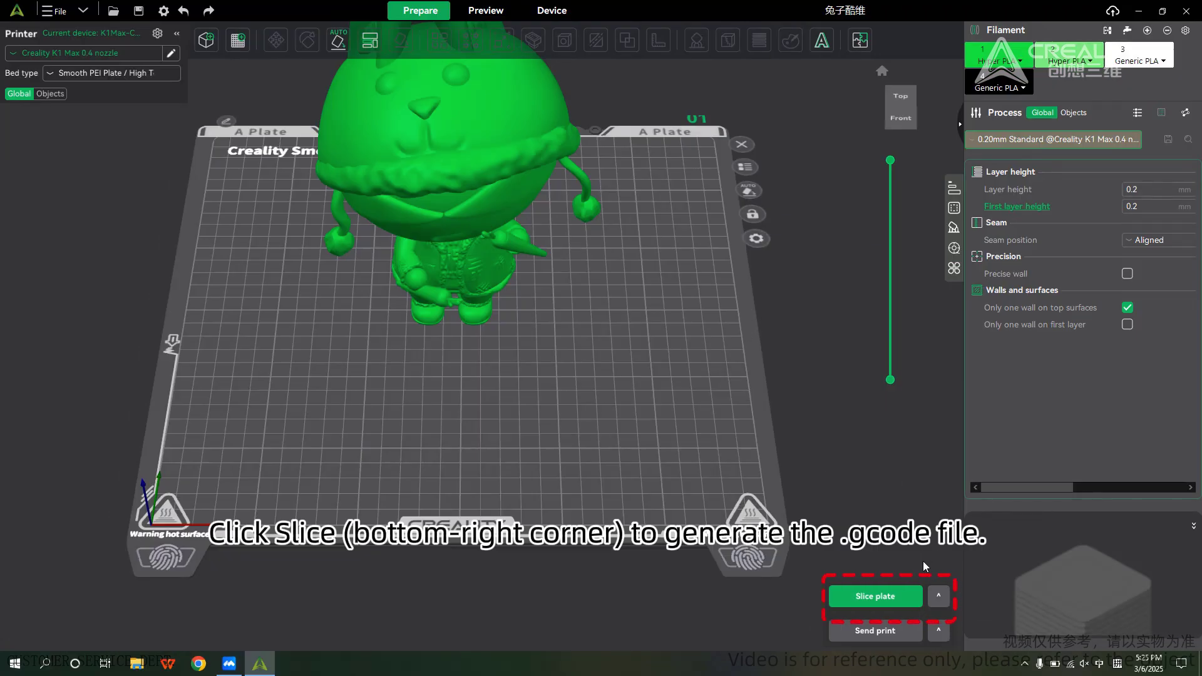
Step: Slice the plate to G-code showing tree supports, about 6h22m and 263.37 g filament
{"action": "left_click", "coordinate": [876, 597]}
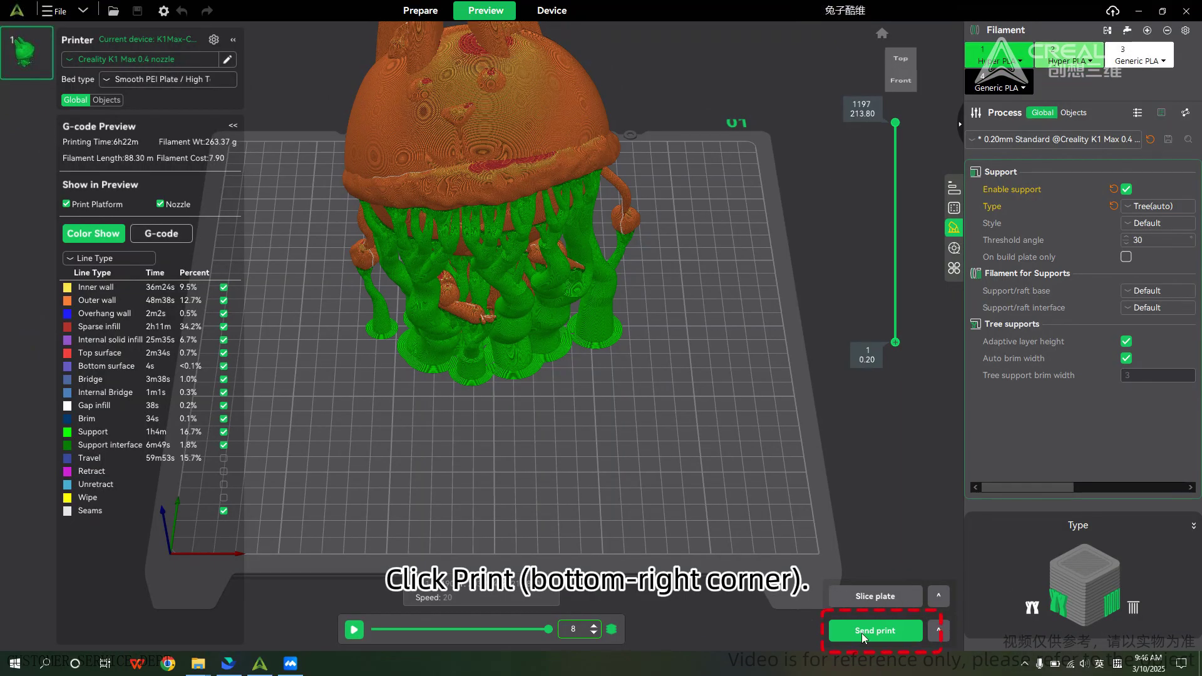
Step: Send the sliced job to the LAN K1 Max, start printing, and confirm the warning
{"action": "left_click", "coordinate": [864, 632]}
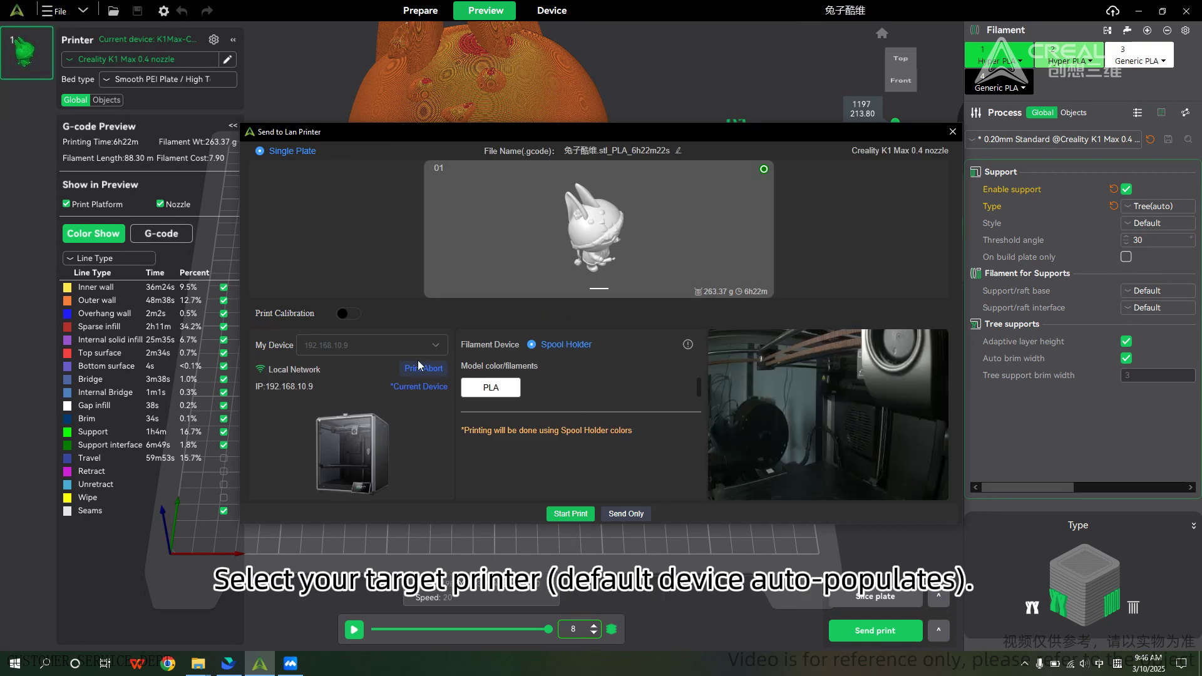
{"action": "left_click", "coordinate": [414, 345]}
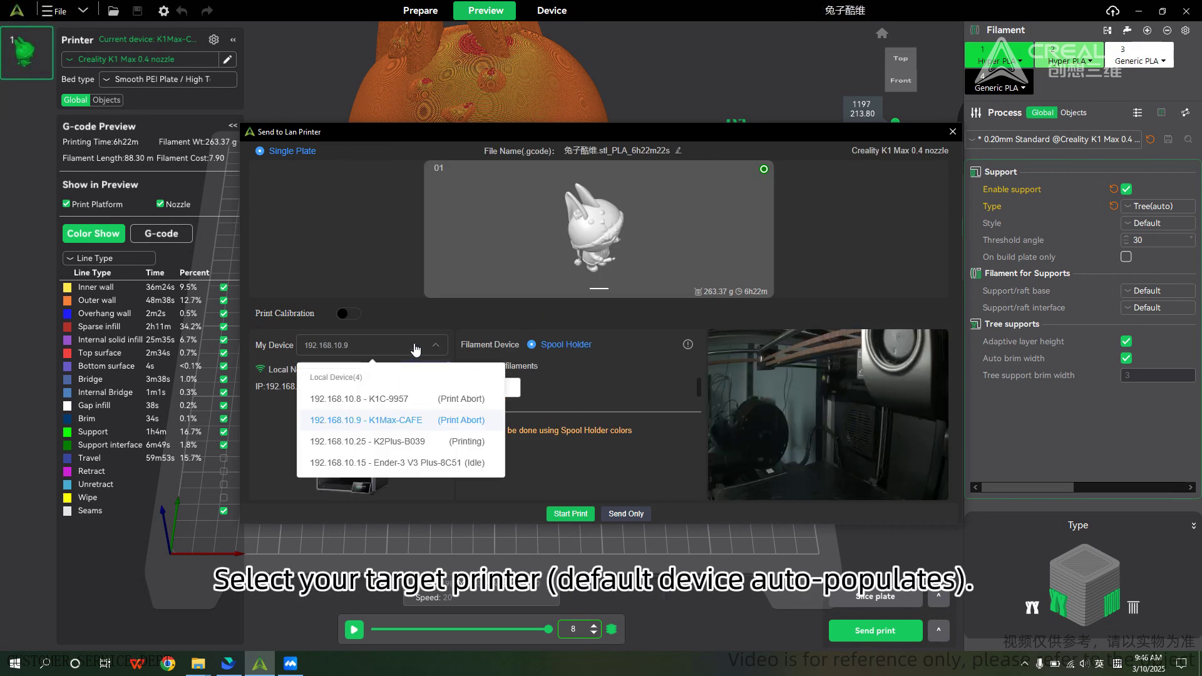
{"action": "left_click", "coordinate": [569, 514]}
{"action": "left_click", "coordinate": [709, 369]}
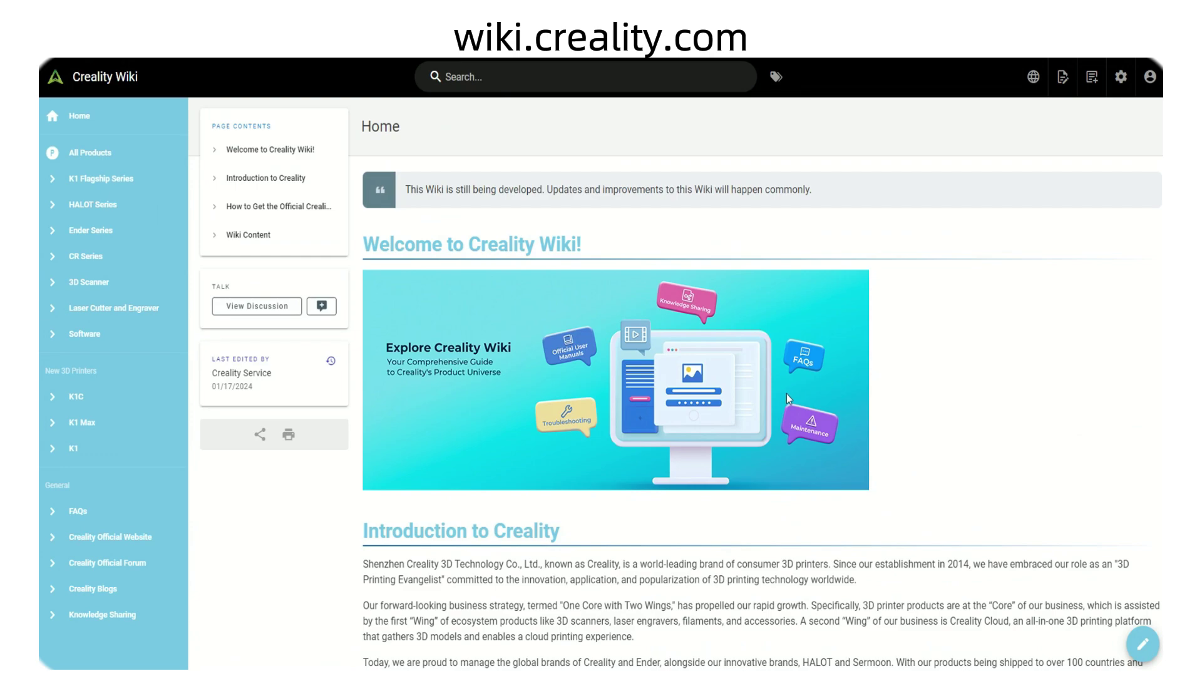
{"action": "scroll", "coordinate": [787, 395], "scroll_direction": "down", "scroll_amount": 10}
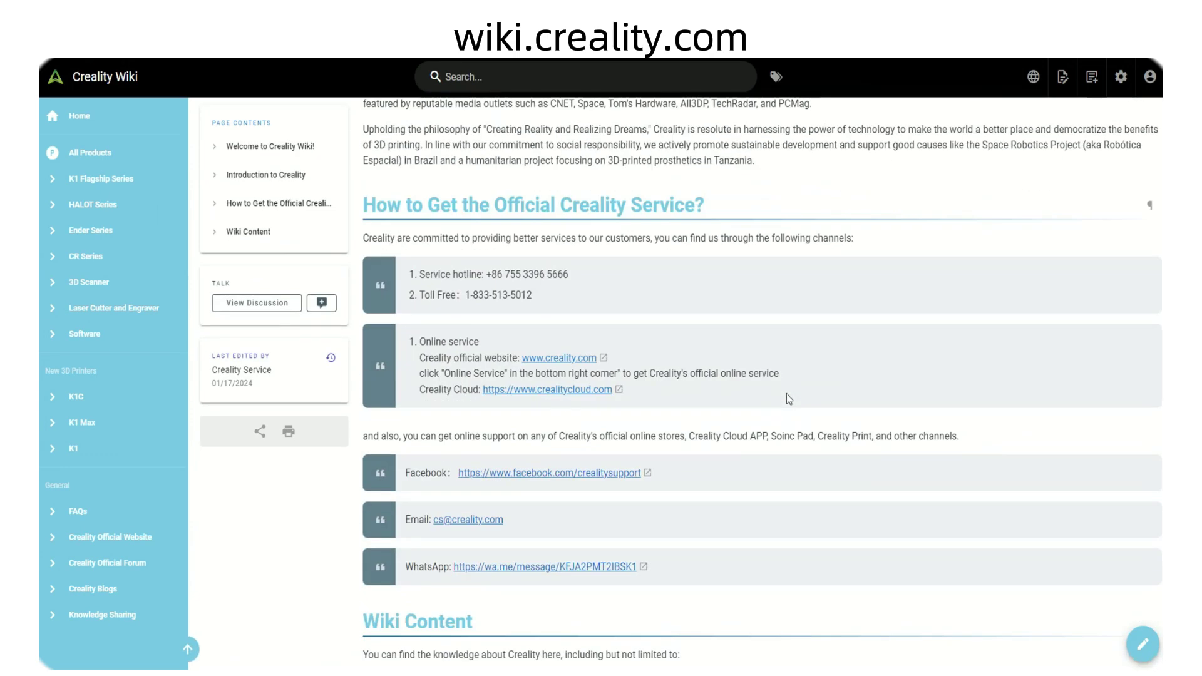
{"action": "scroll", "coordinate": [786, 393], "scroll_direction": "down", "scroll_amount": 10}
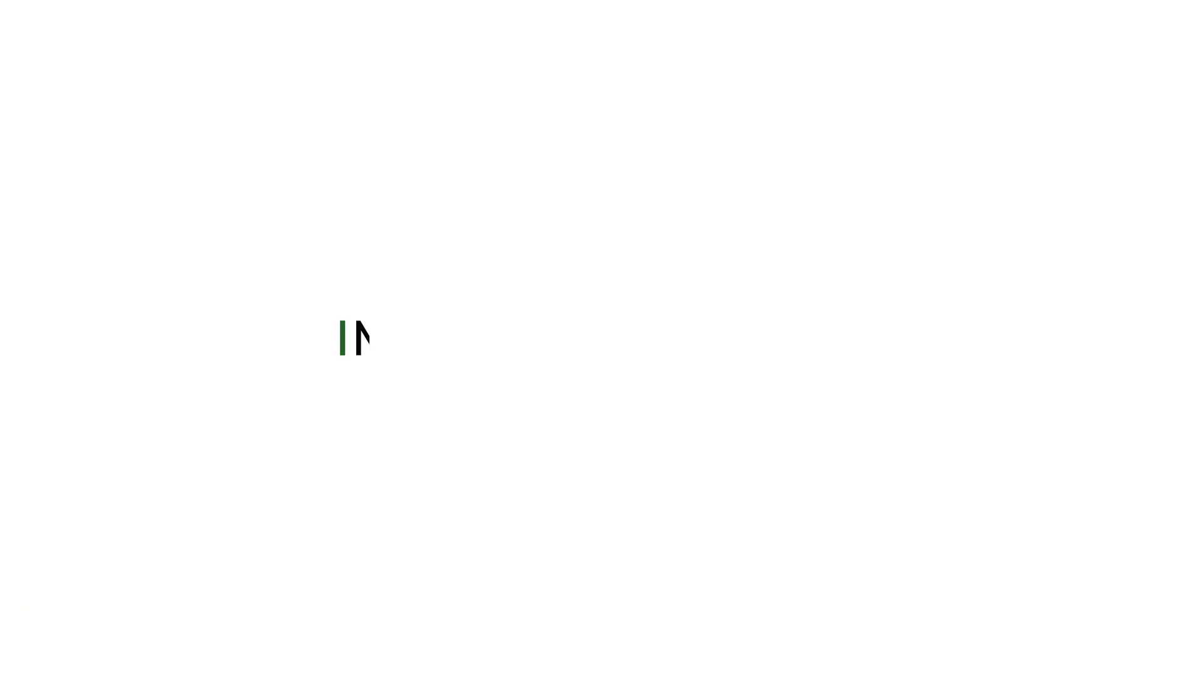